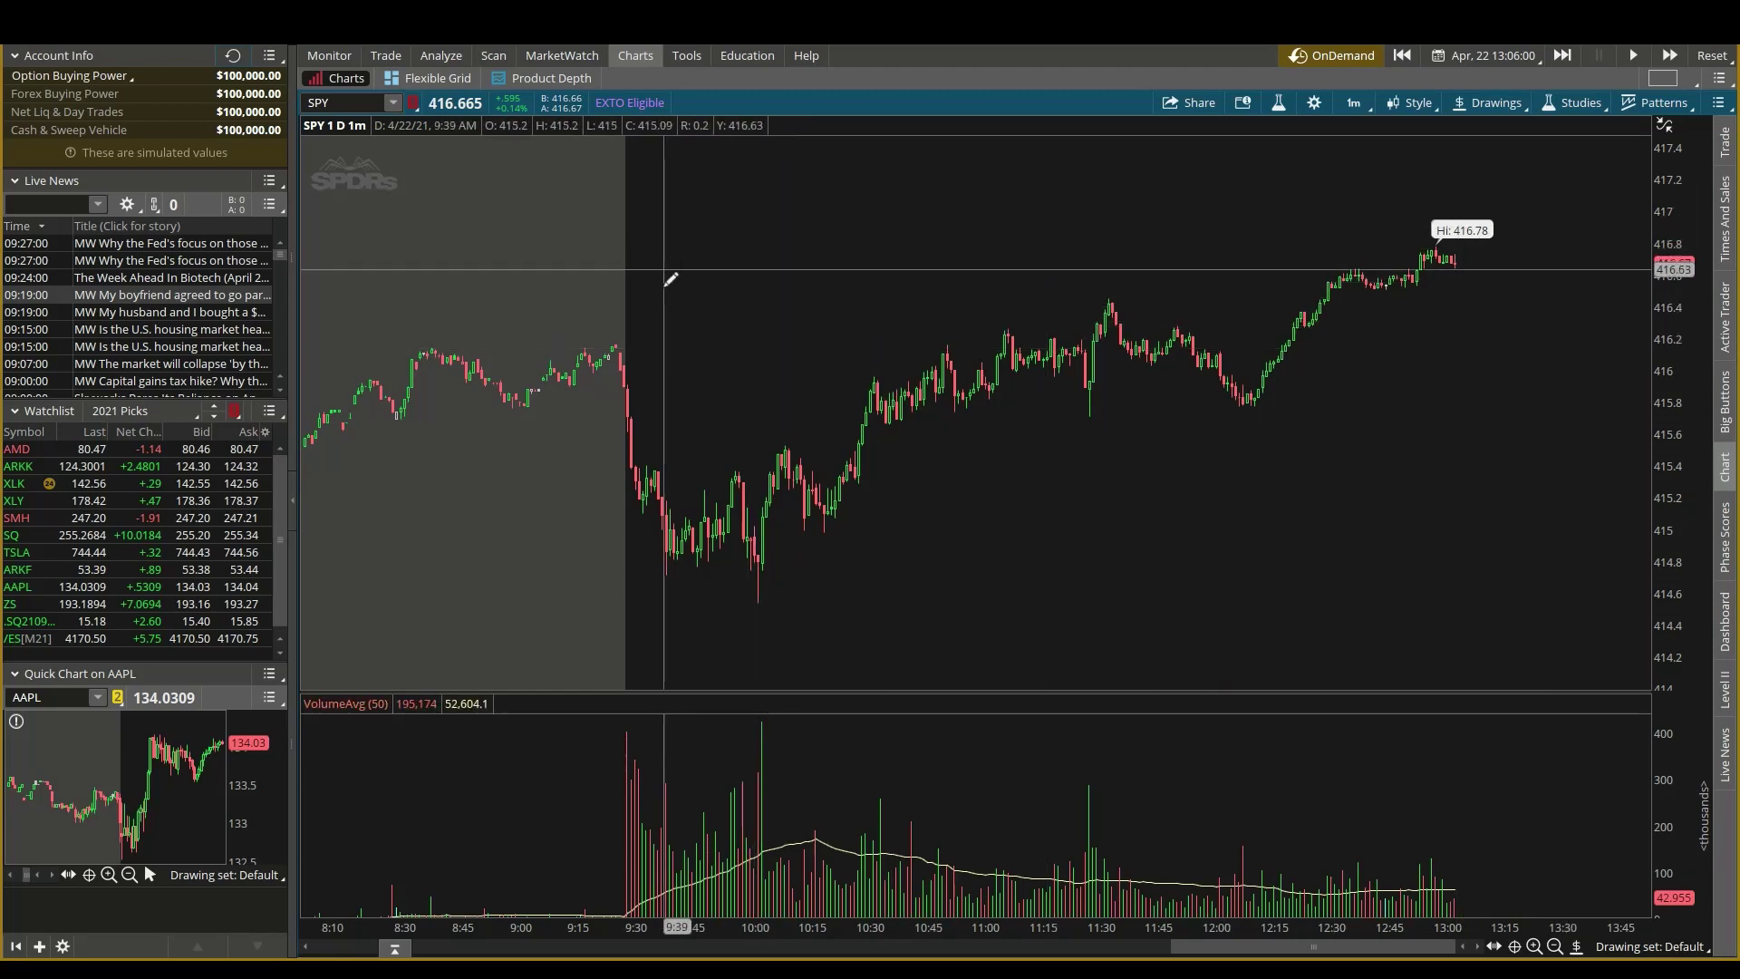
Collapse other expirations and show SPY 23 APR 21 weekly strikes around 416–417.
left_click(396, 54)
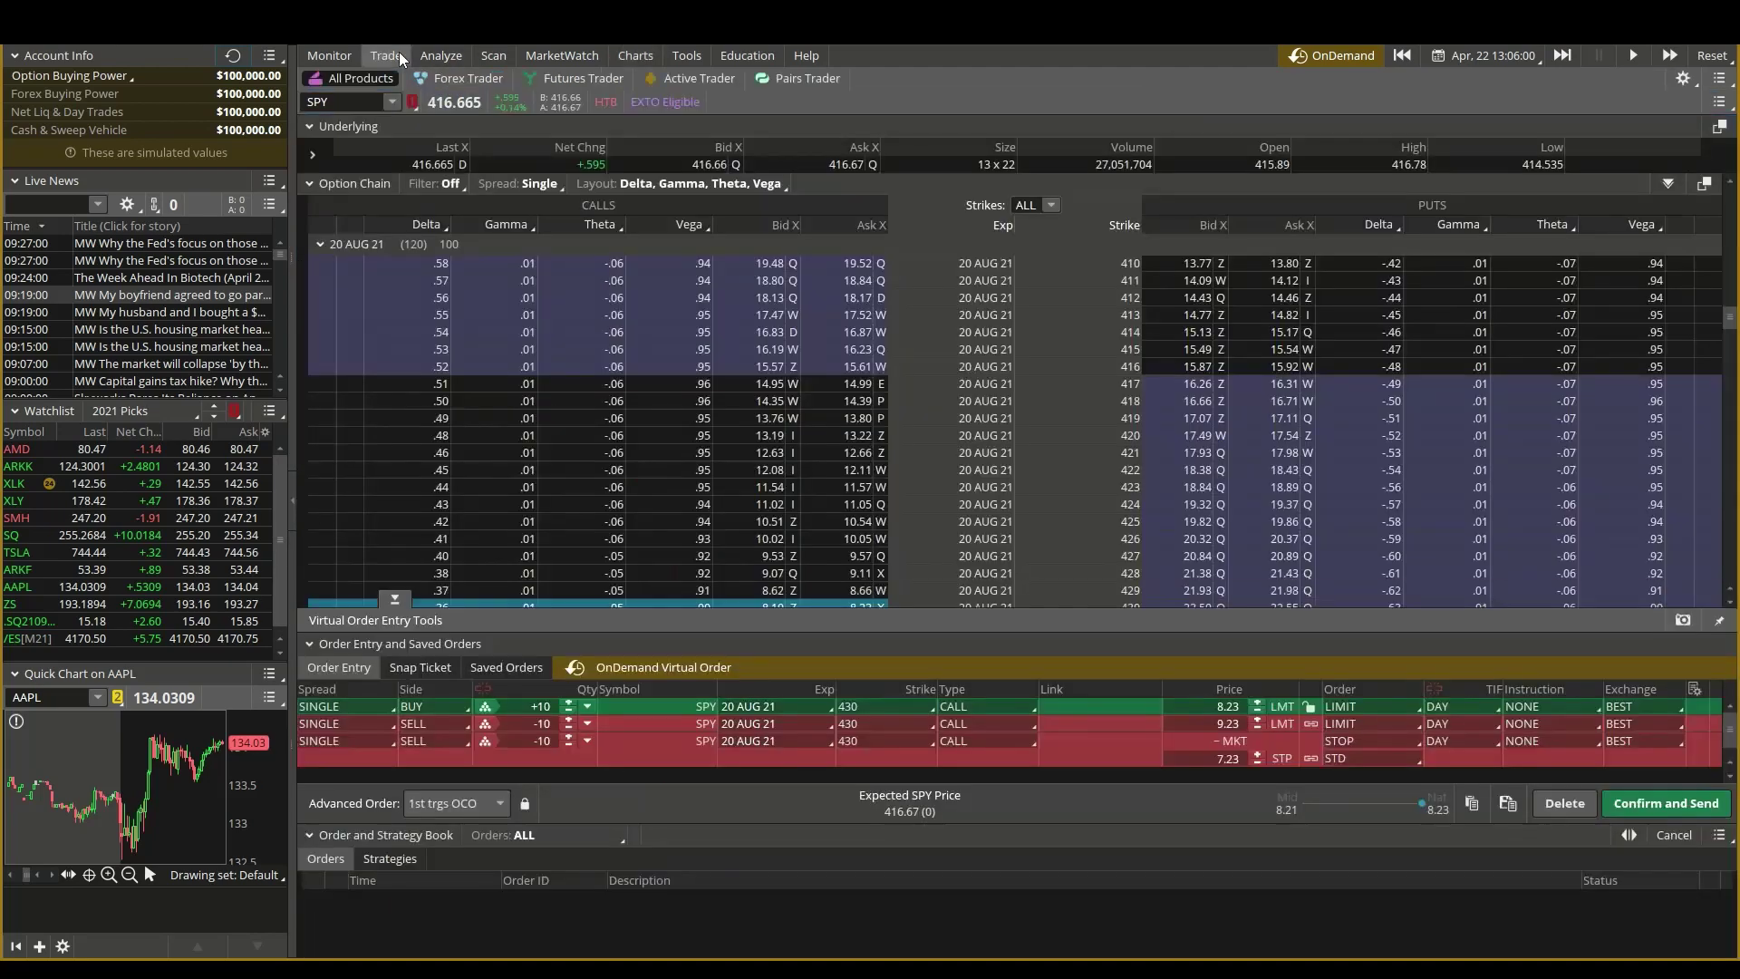
left_click(336, 241)
left_click(395, 599)
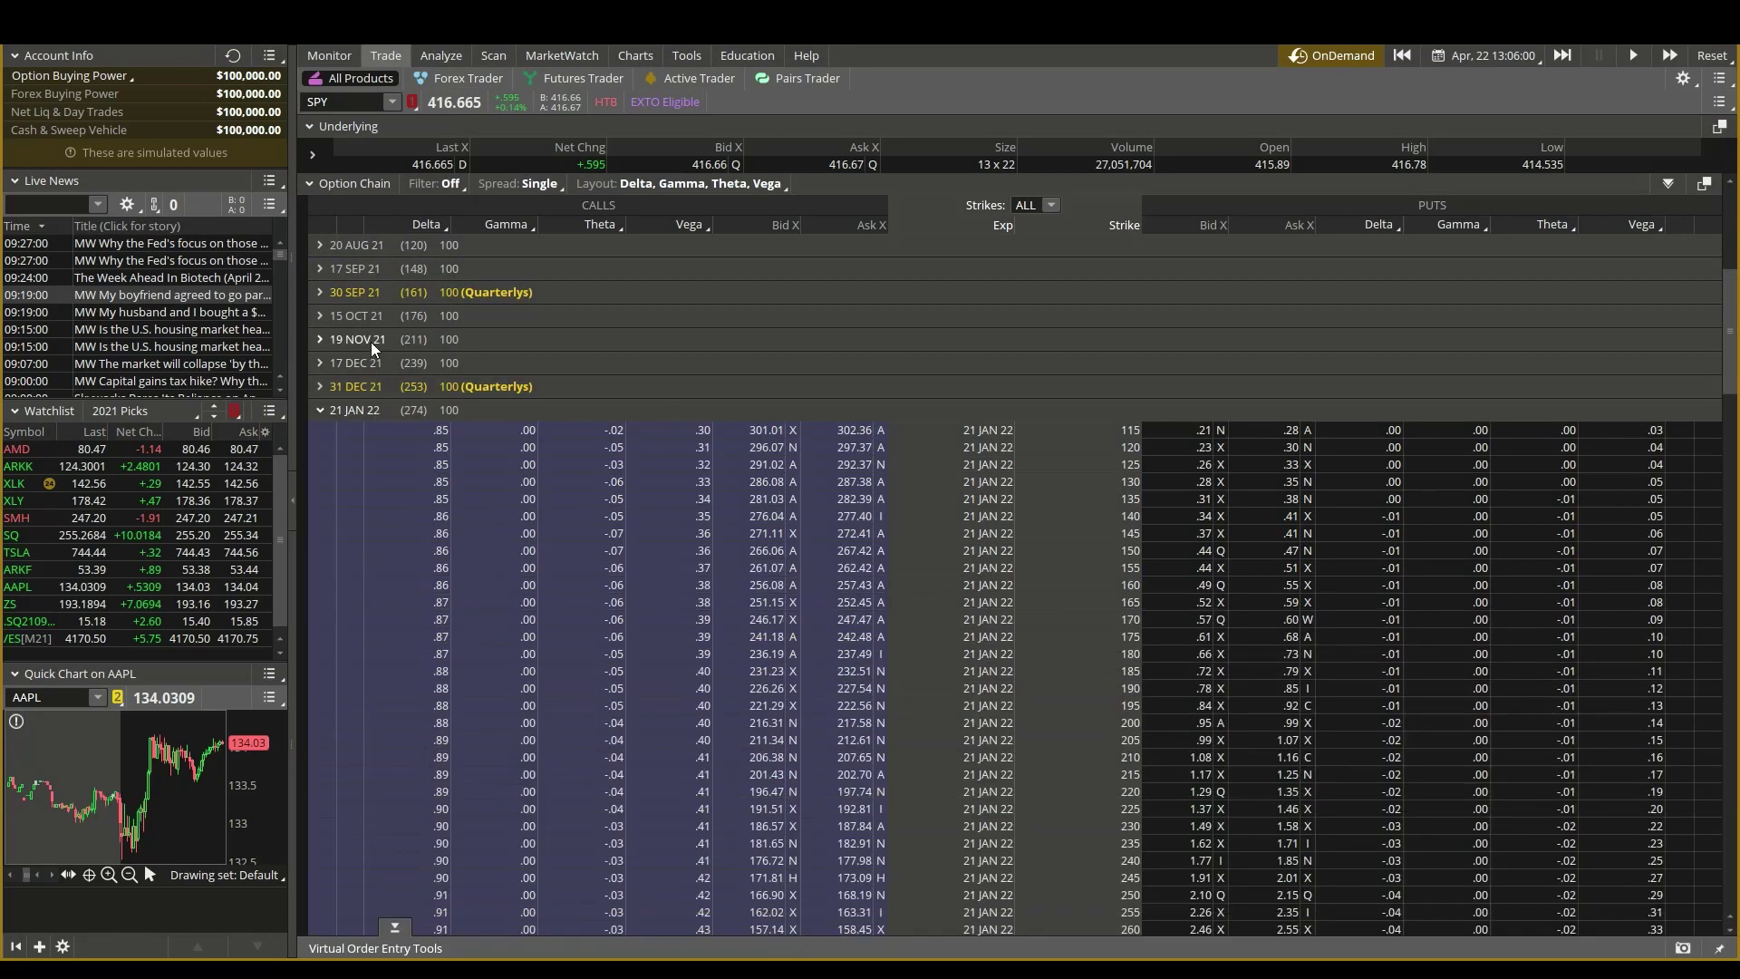
left_click(343, 404)
scroll(464, 473, "up", 3)
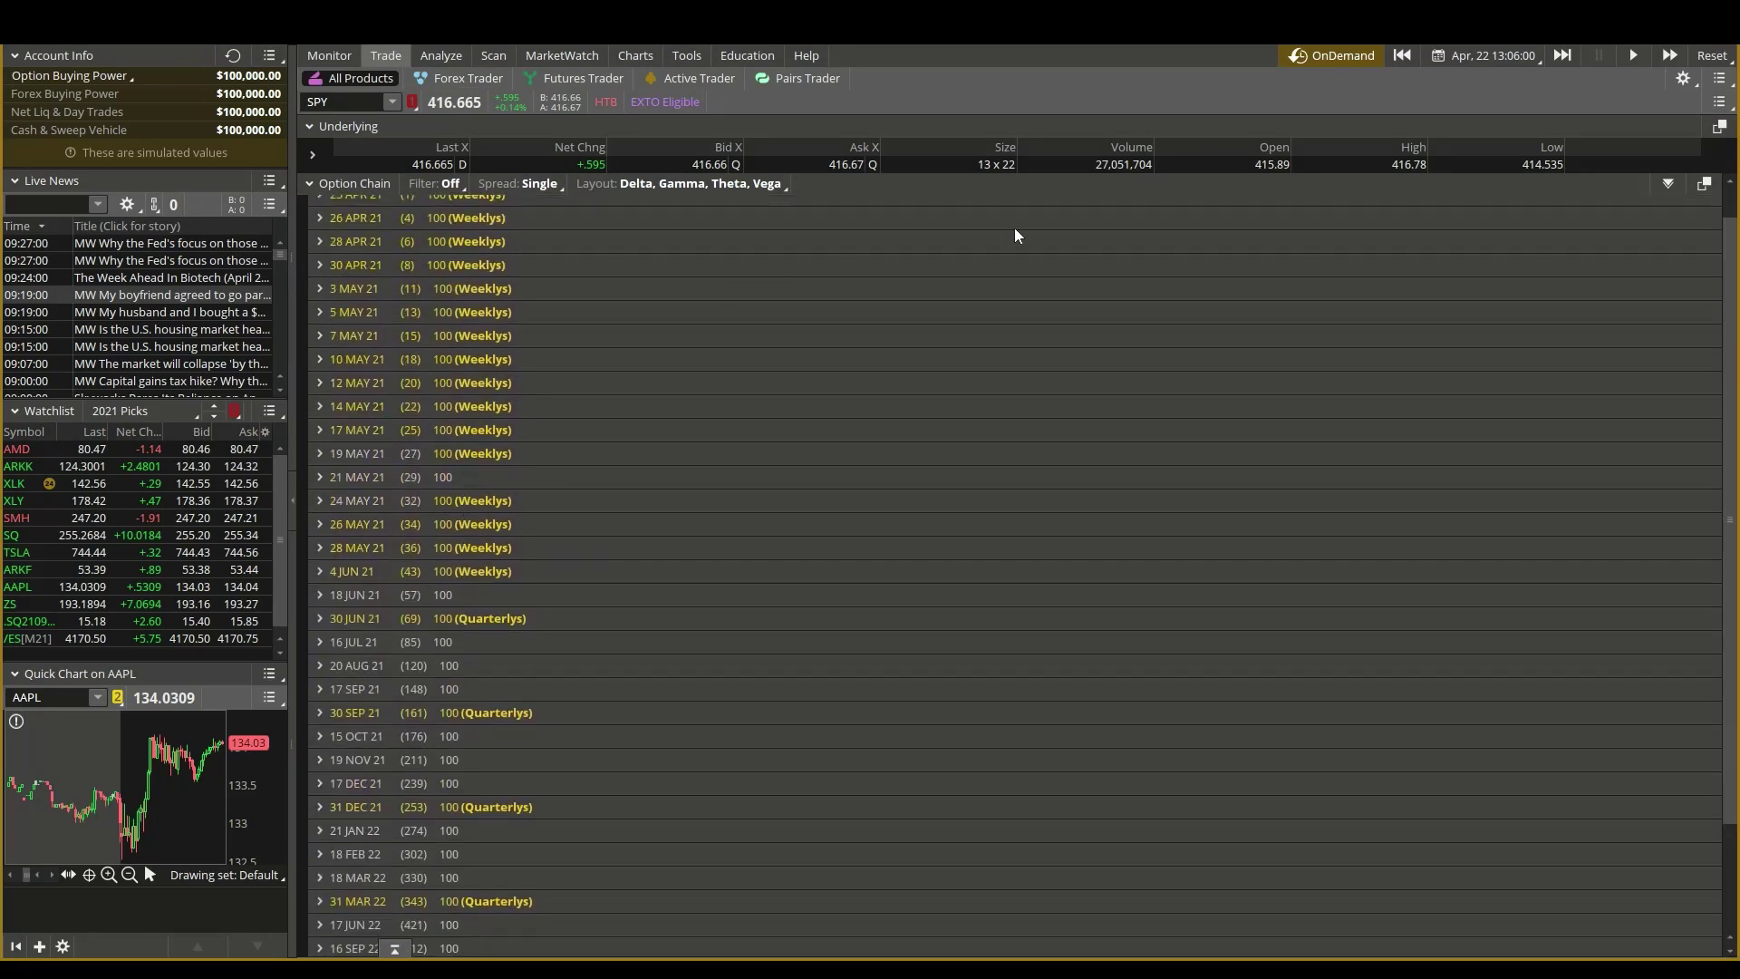
scroll(1709, 308, "up", 1)
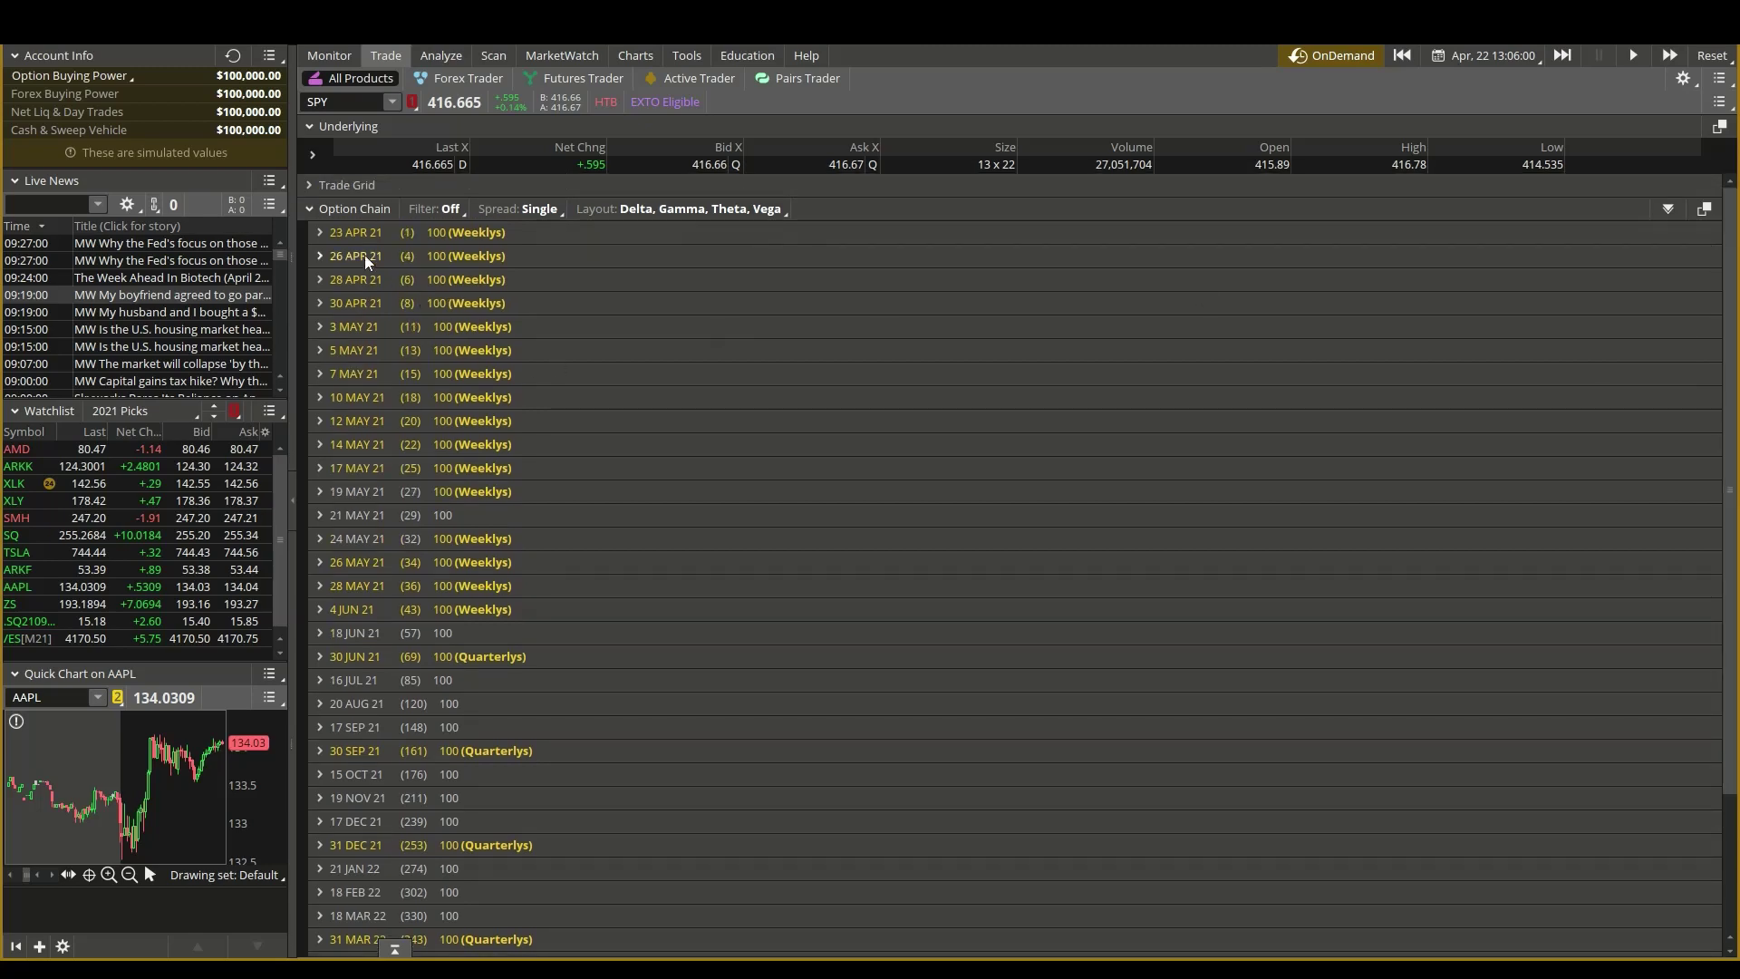
left_click(325, 231)
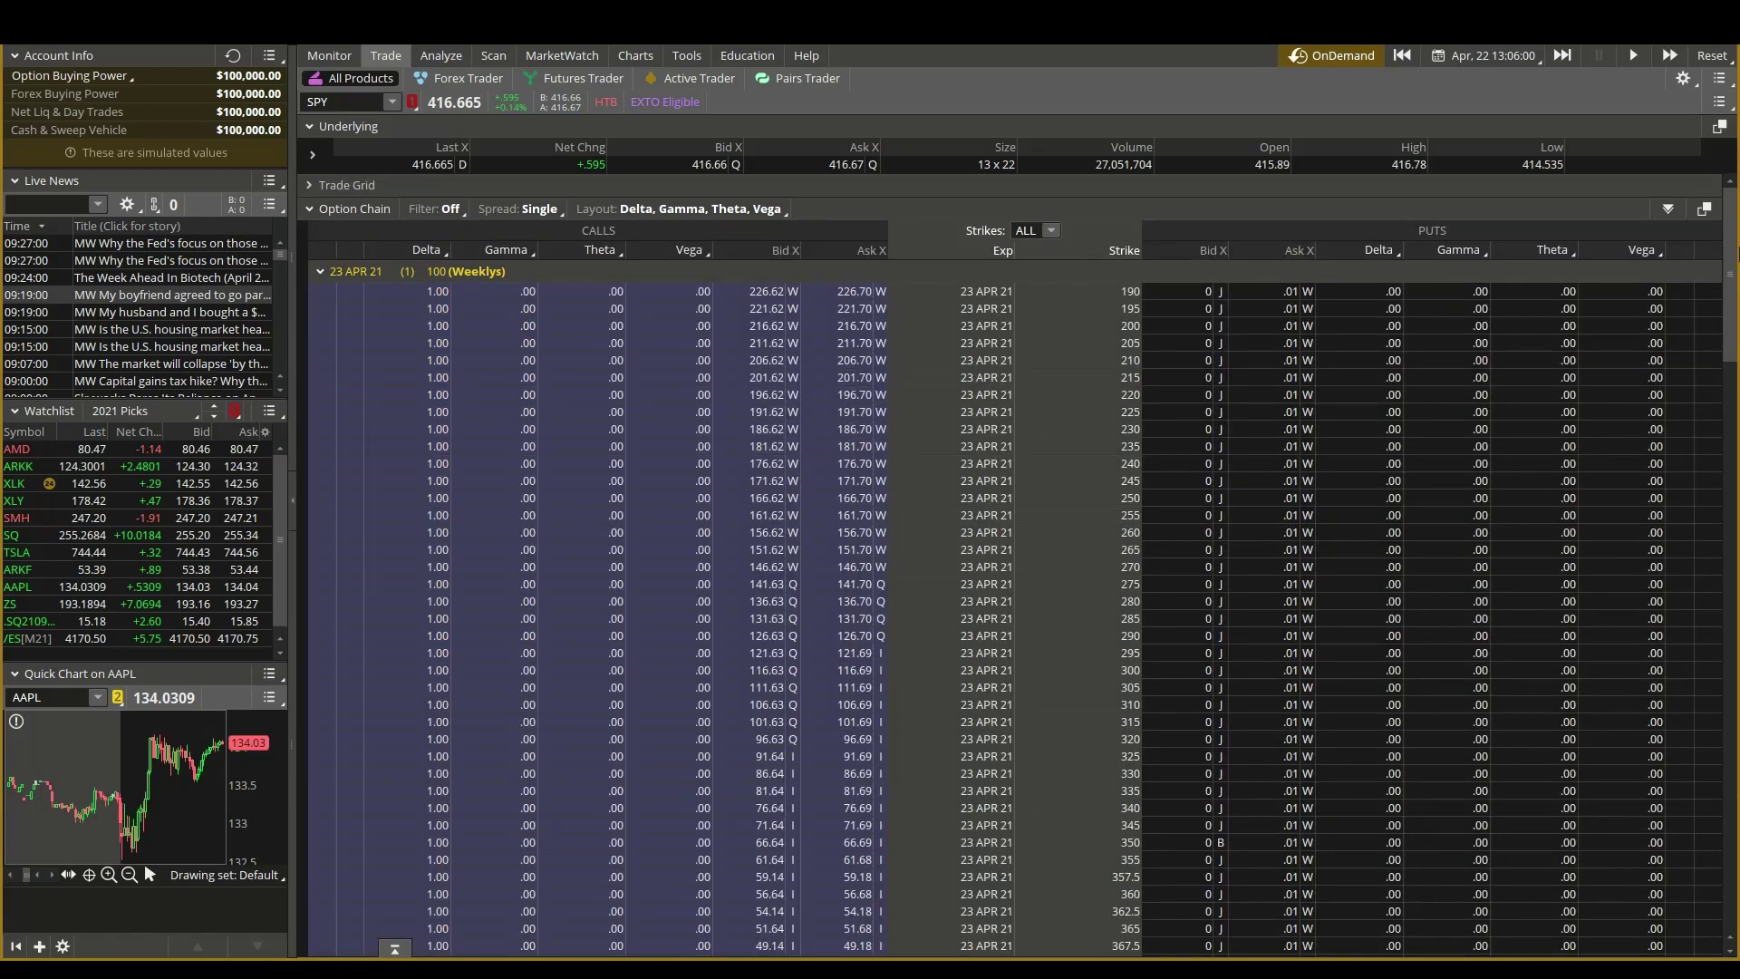
scroll(1729, 272, "down", 1)
left_click_drag(1729, 271, 1697, 557)
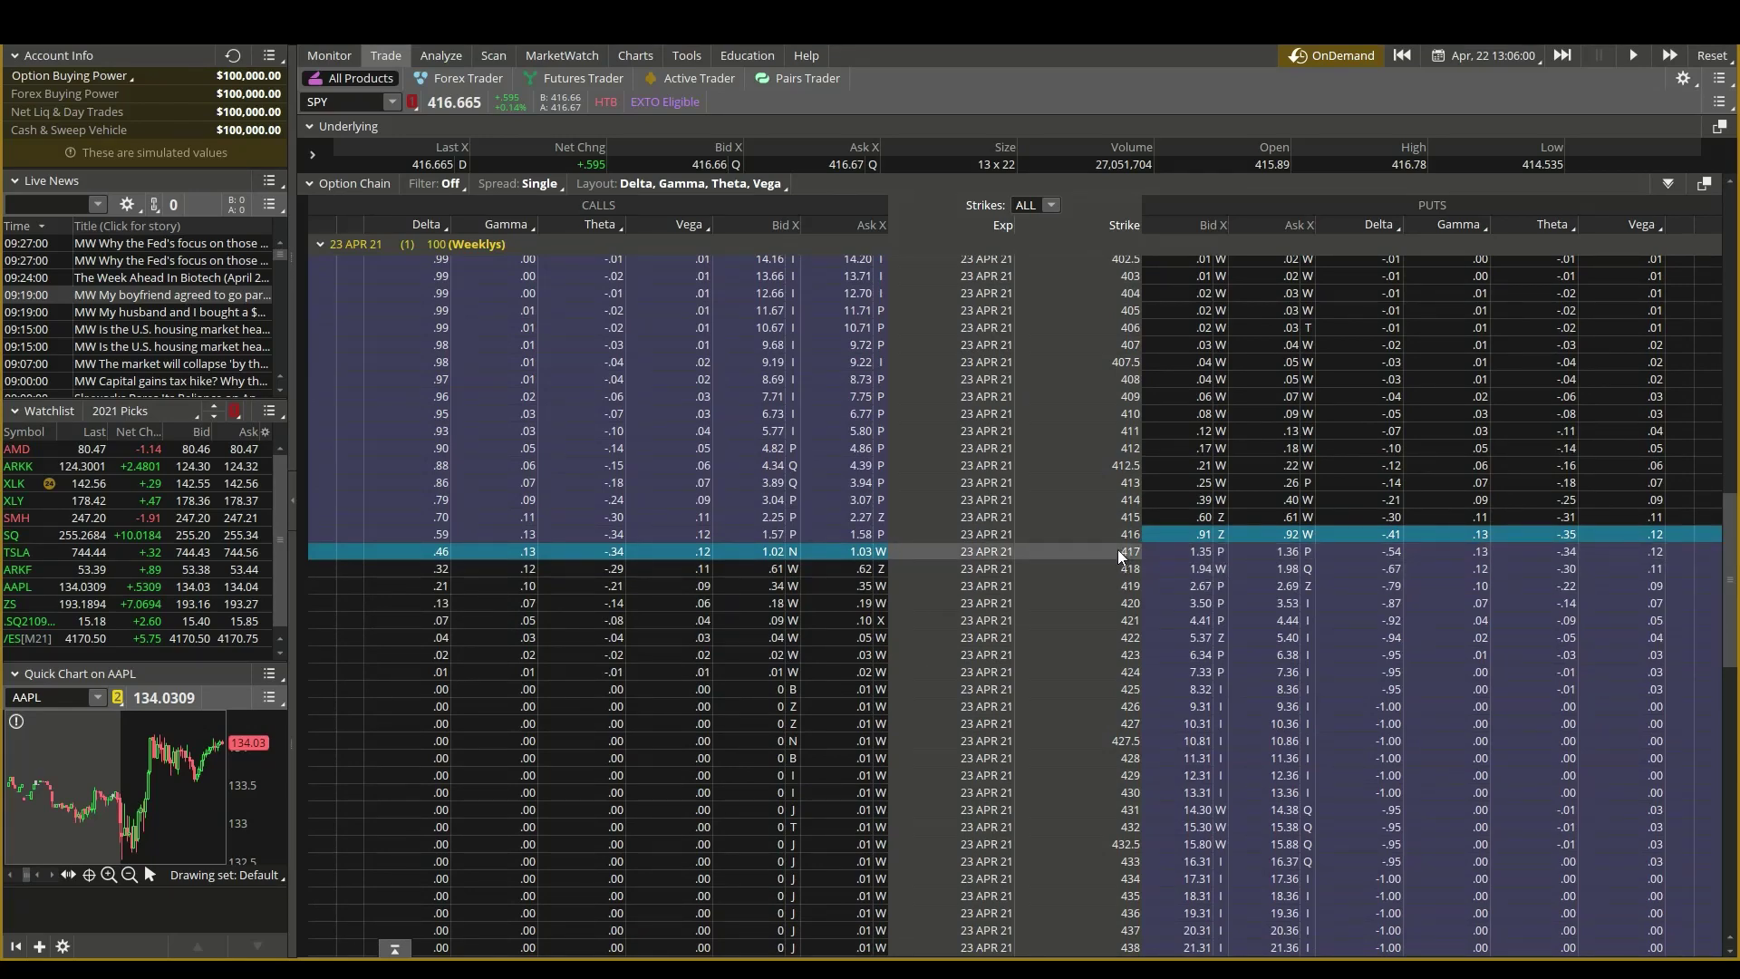
Stage a buy of 10 SPY 417 calls at 1.03 with 2.06 limit and .88 stop bracket.
right_click(832, 551)
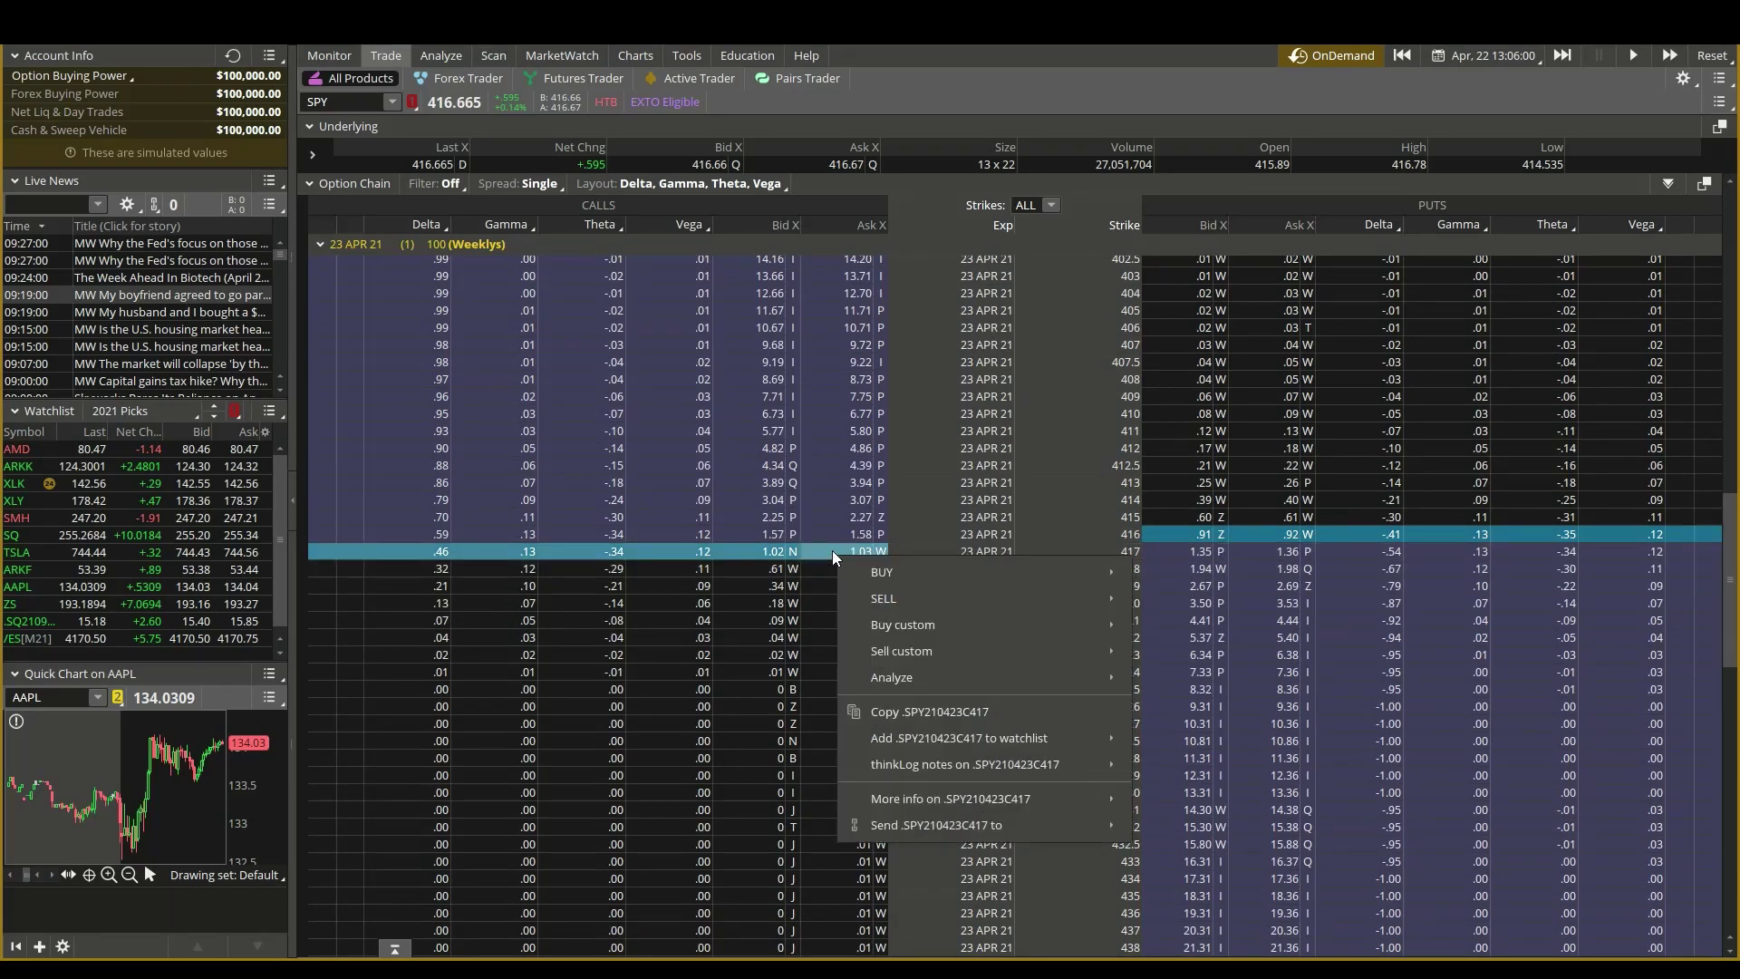
mouse_move(937, 632)
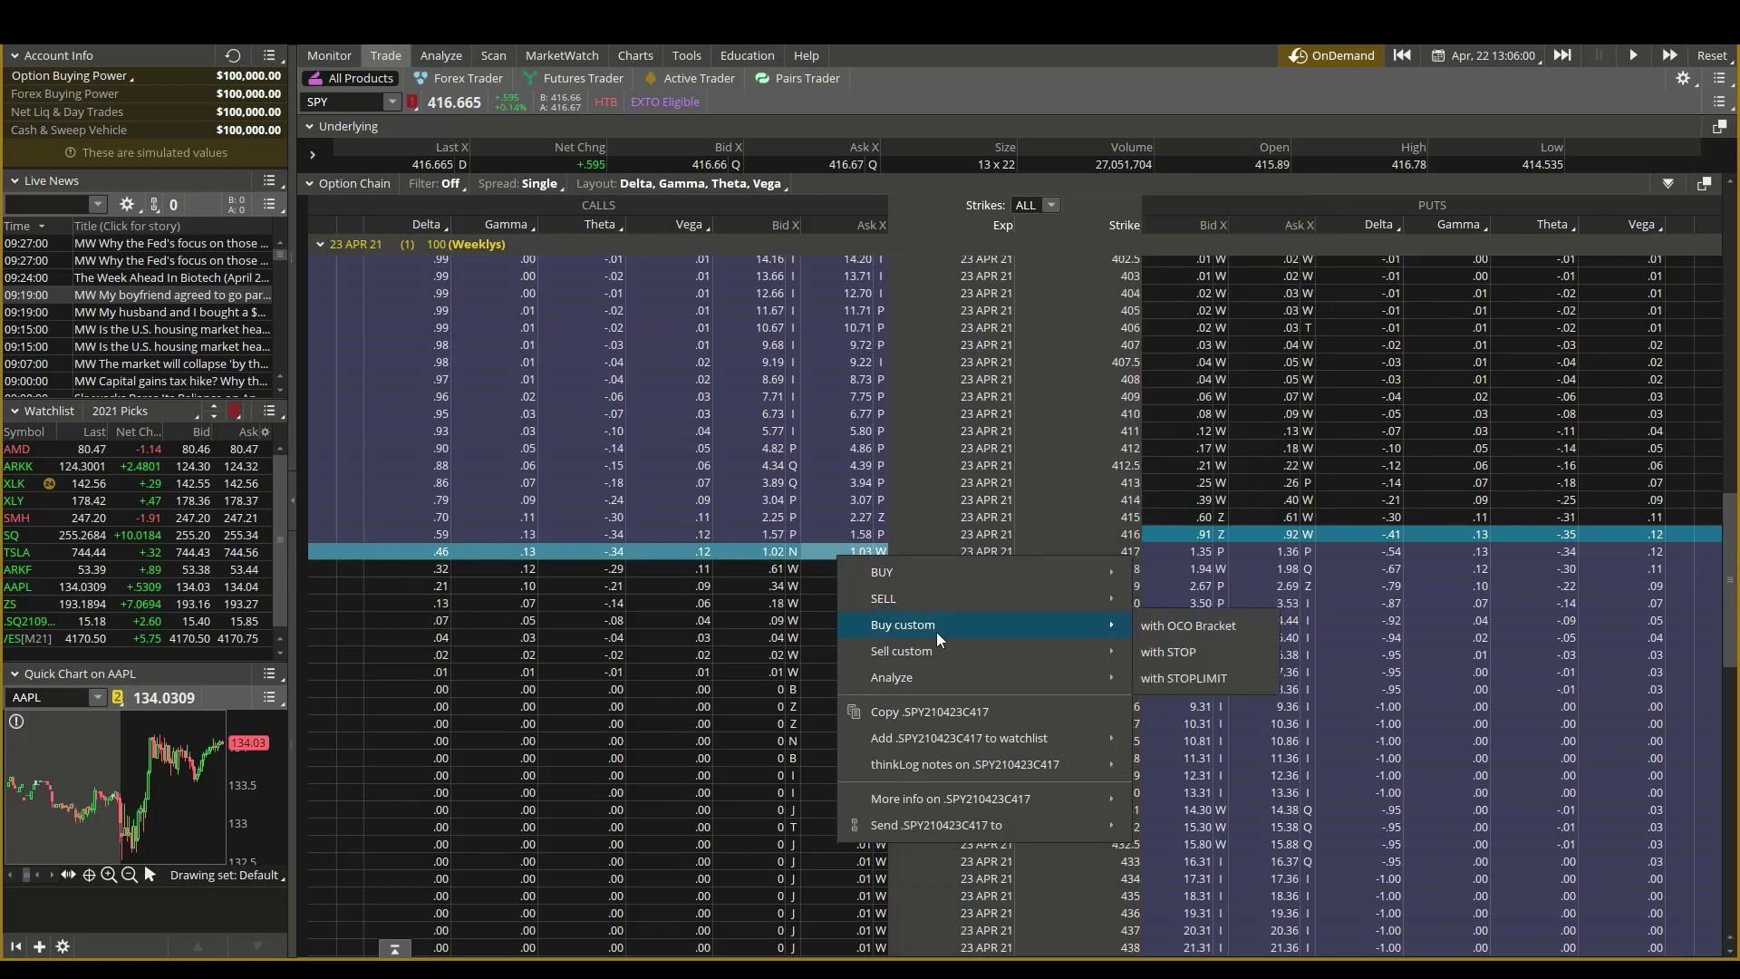
left_click(1151, 635)
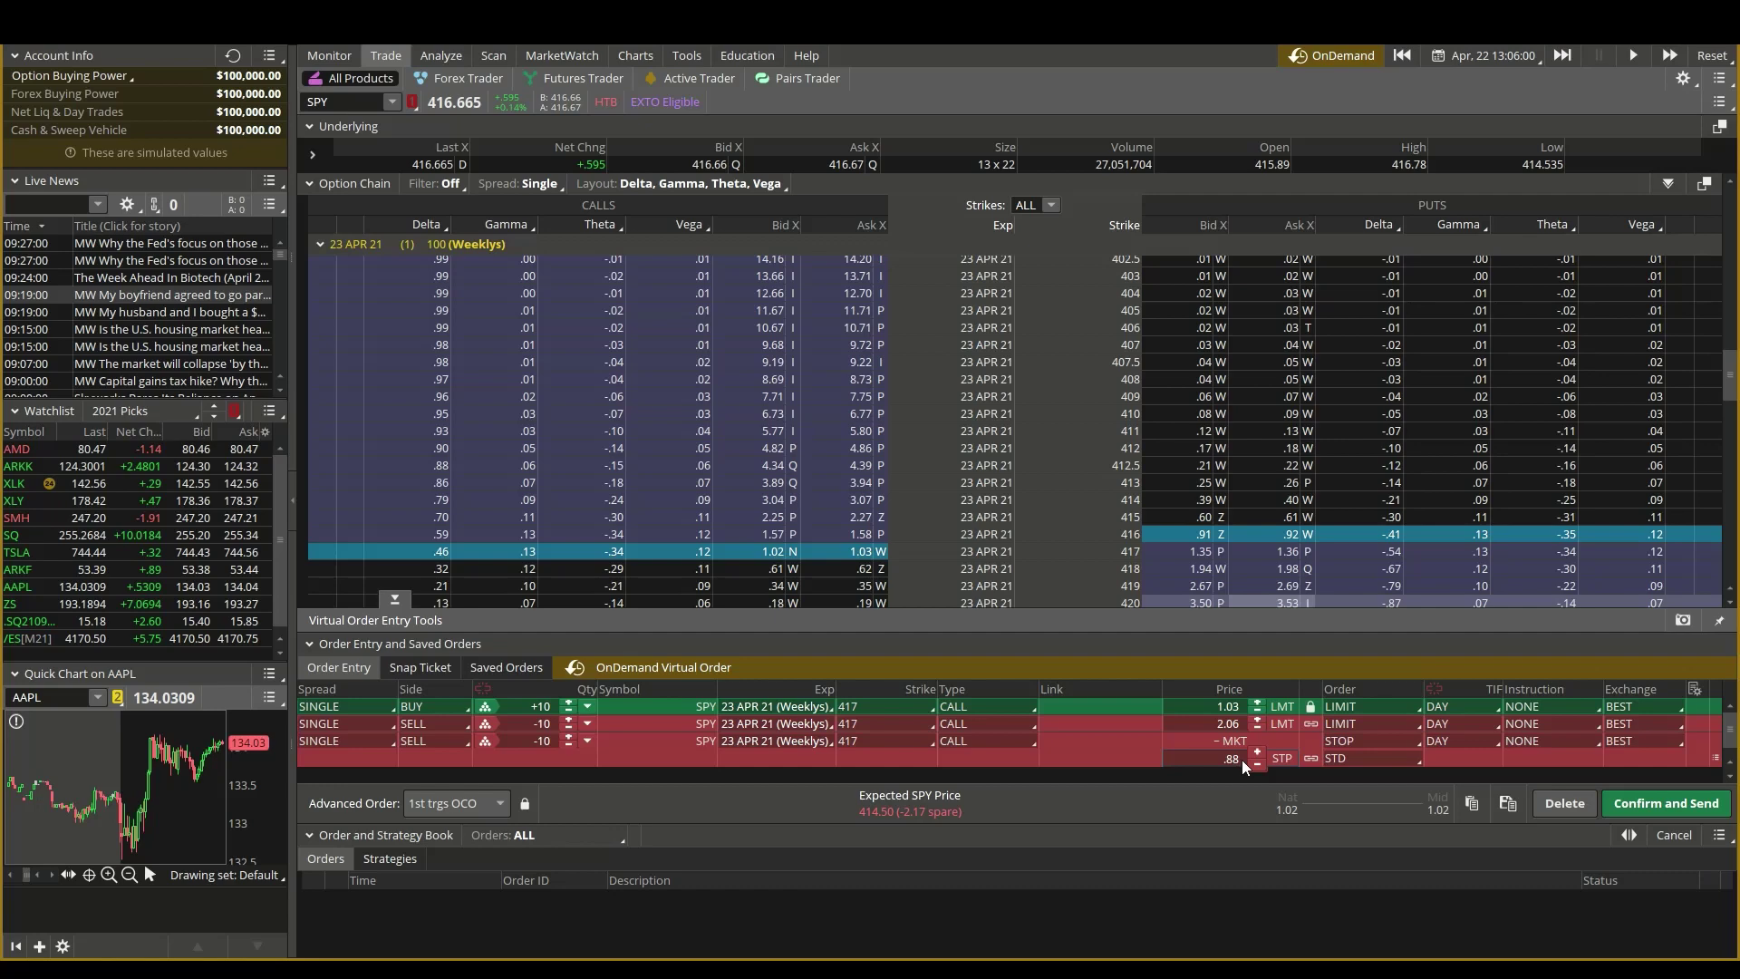
Send the 417 call bracket order and replay the chart until the .88 stop fills.
left_click(1640, 801)
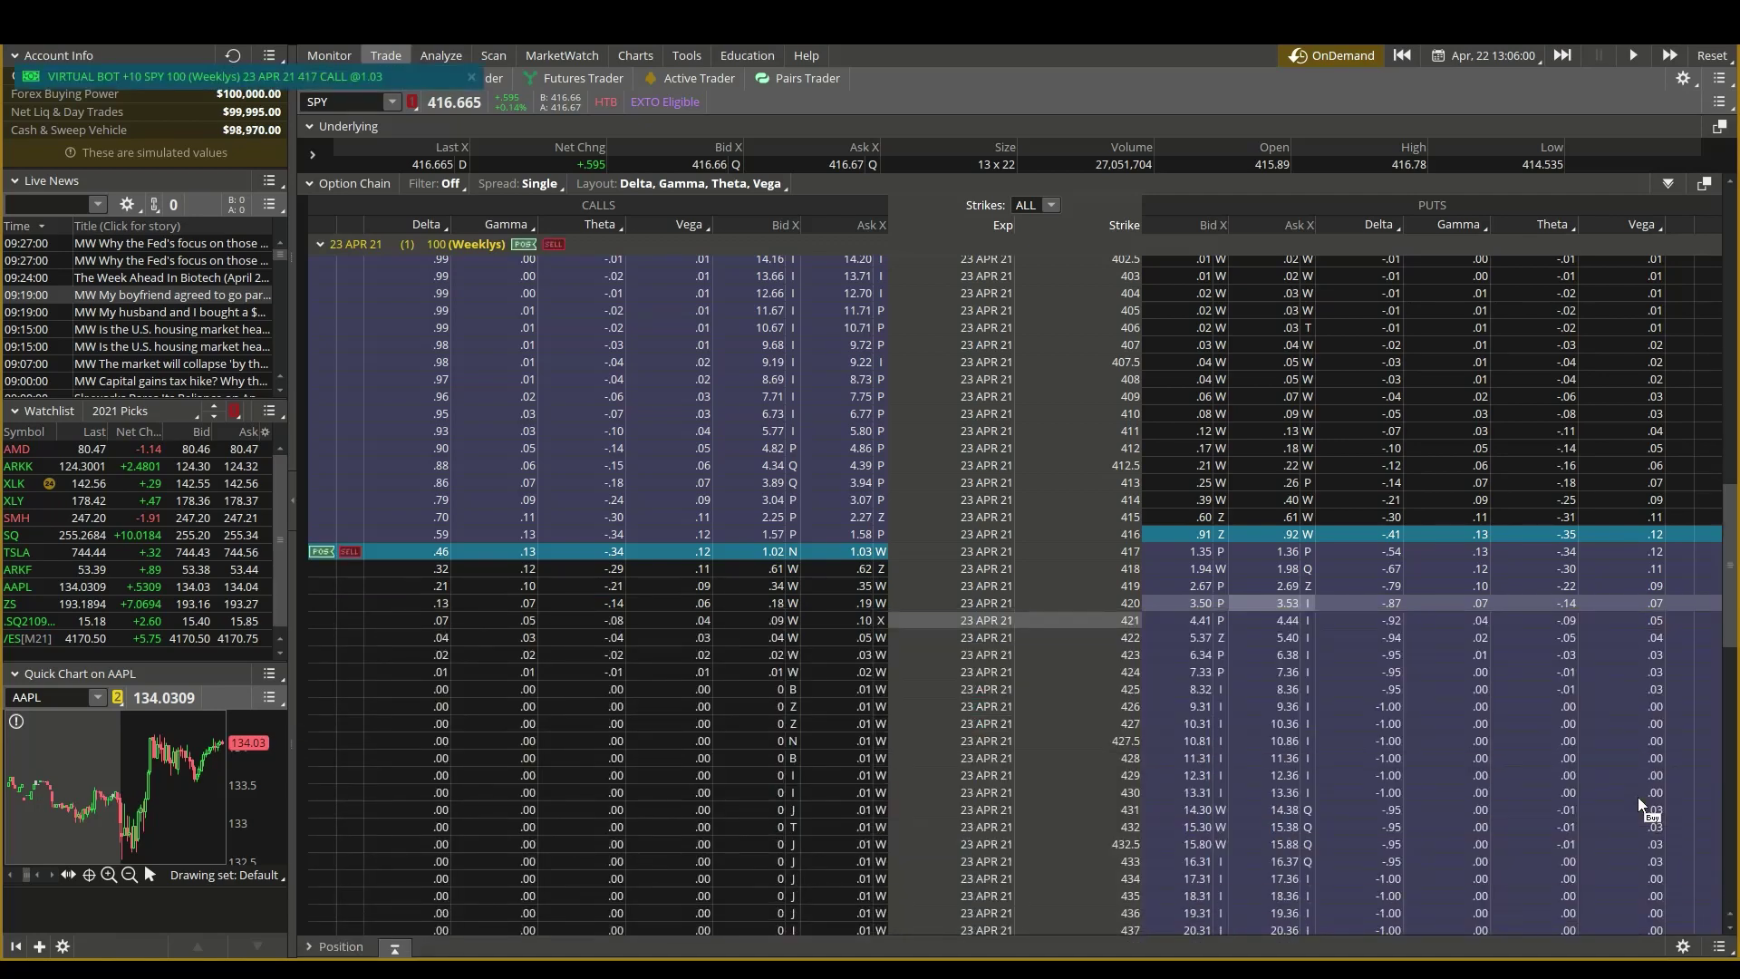
left_click(649, 56)
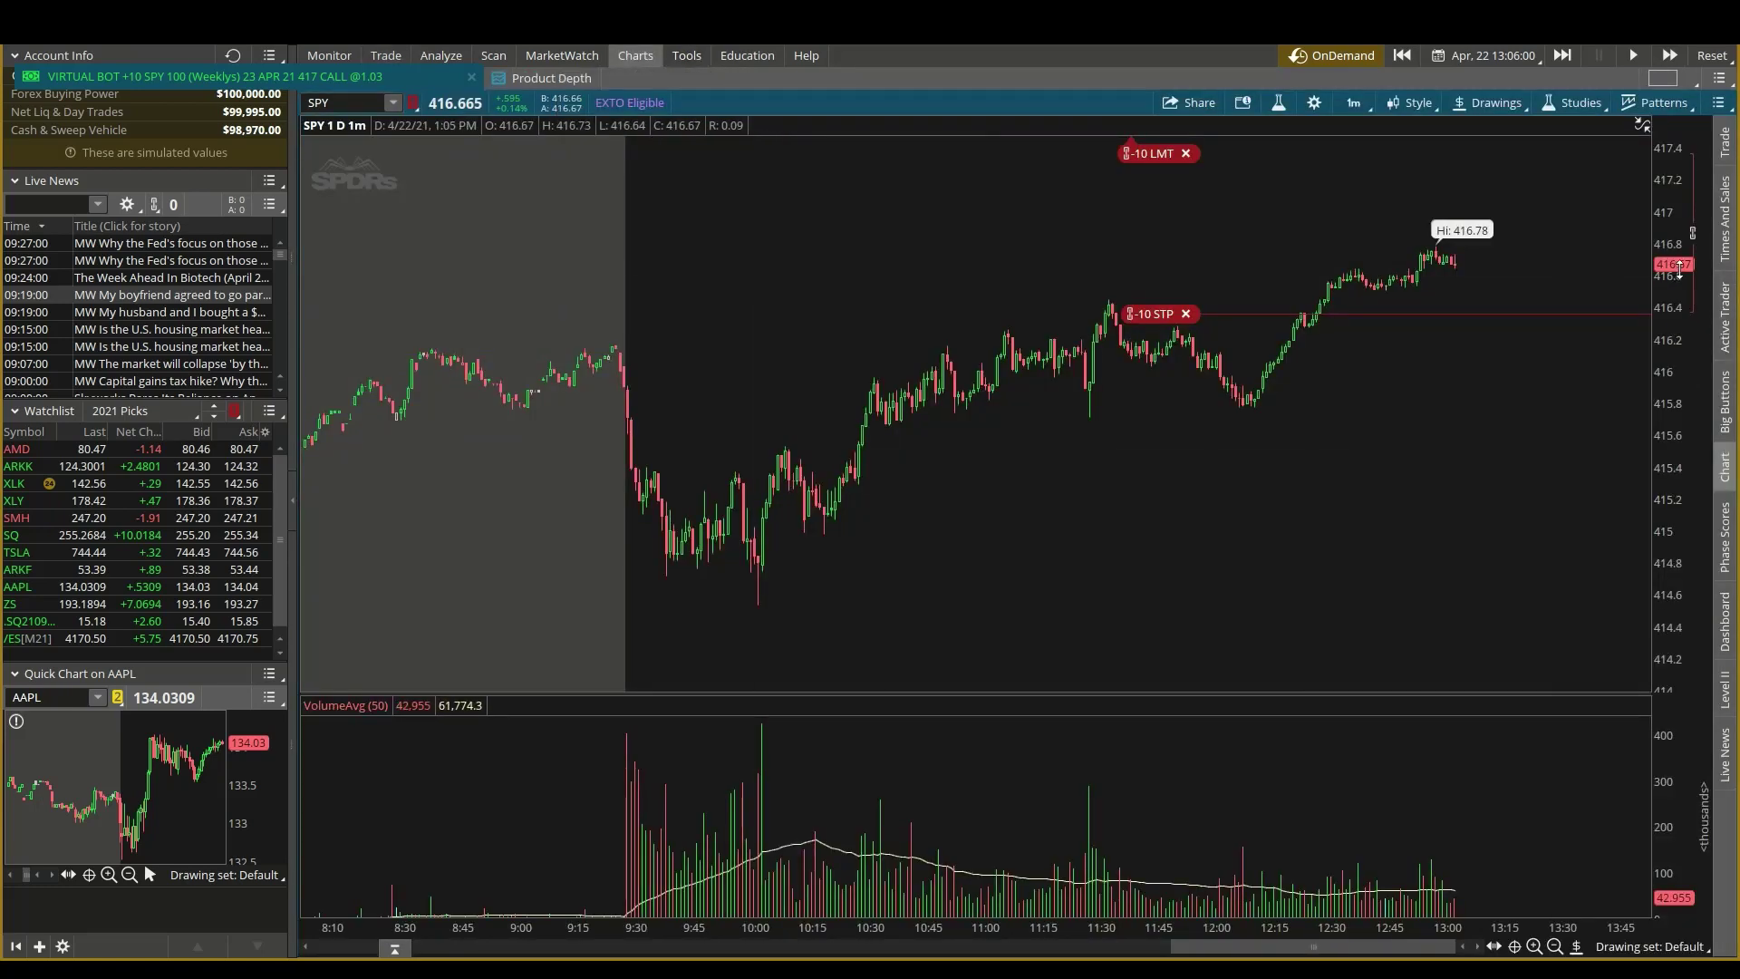
left_click_drag(1675, 272, 1675, 635)
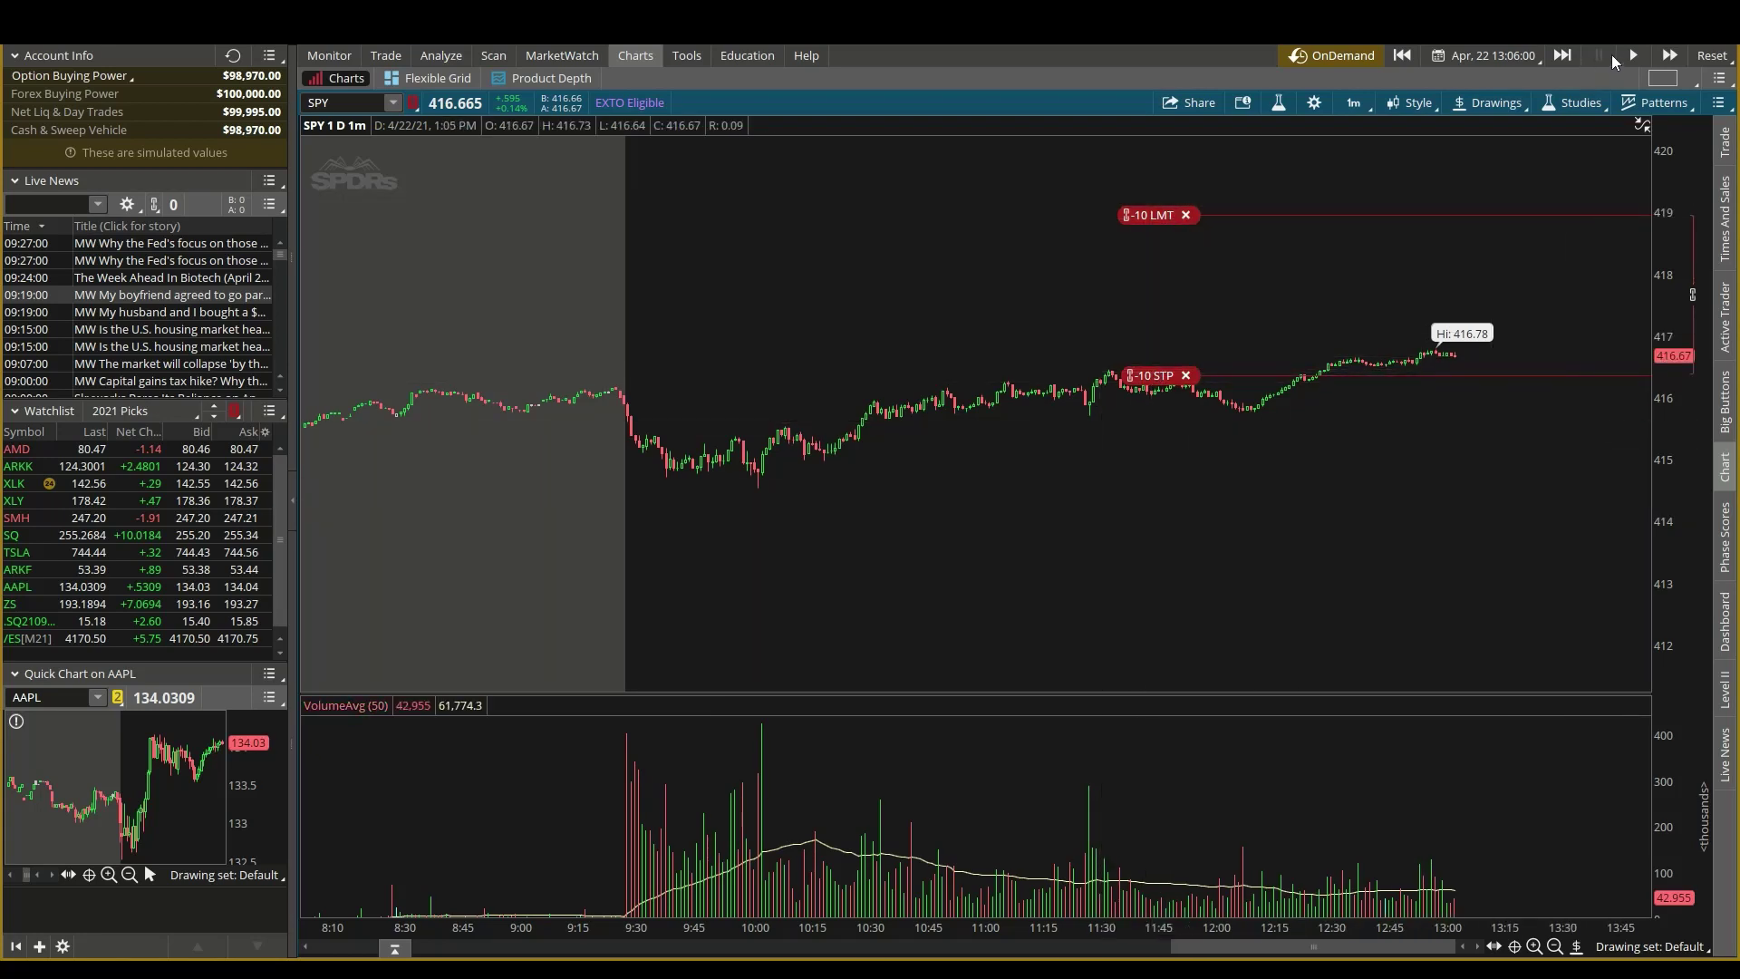
left_click(1630, 56)
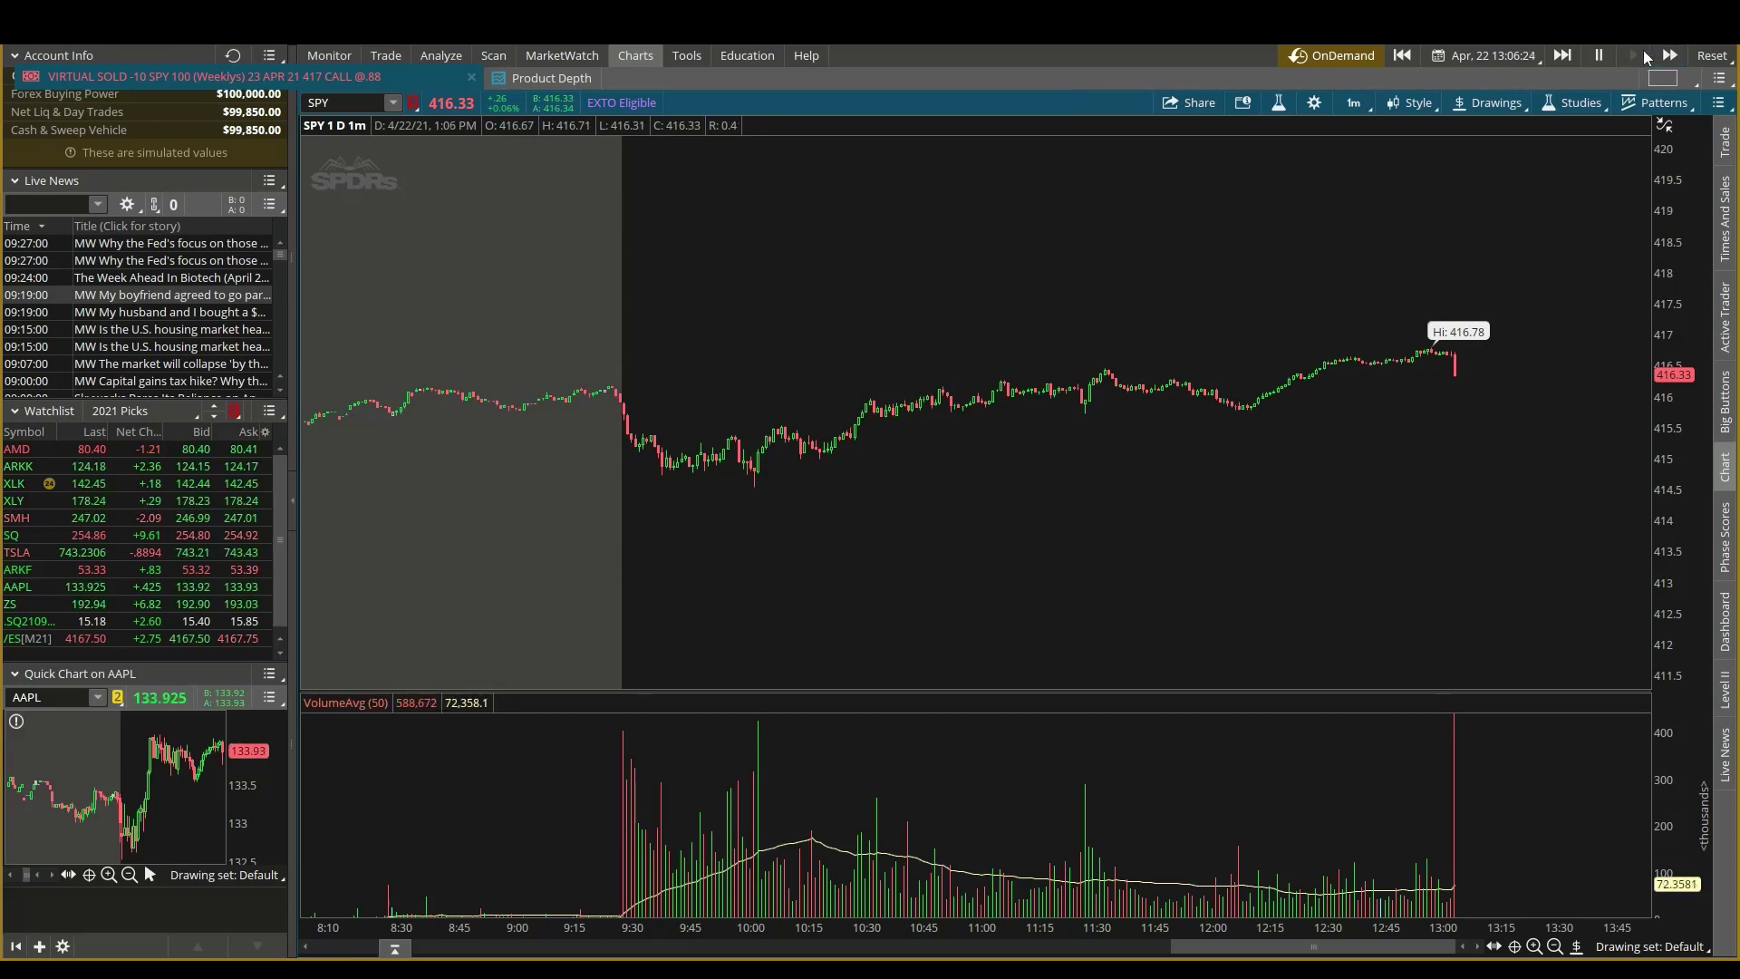
left_click(1598, 55)
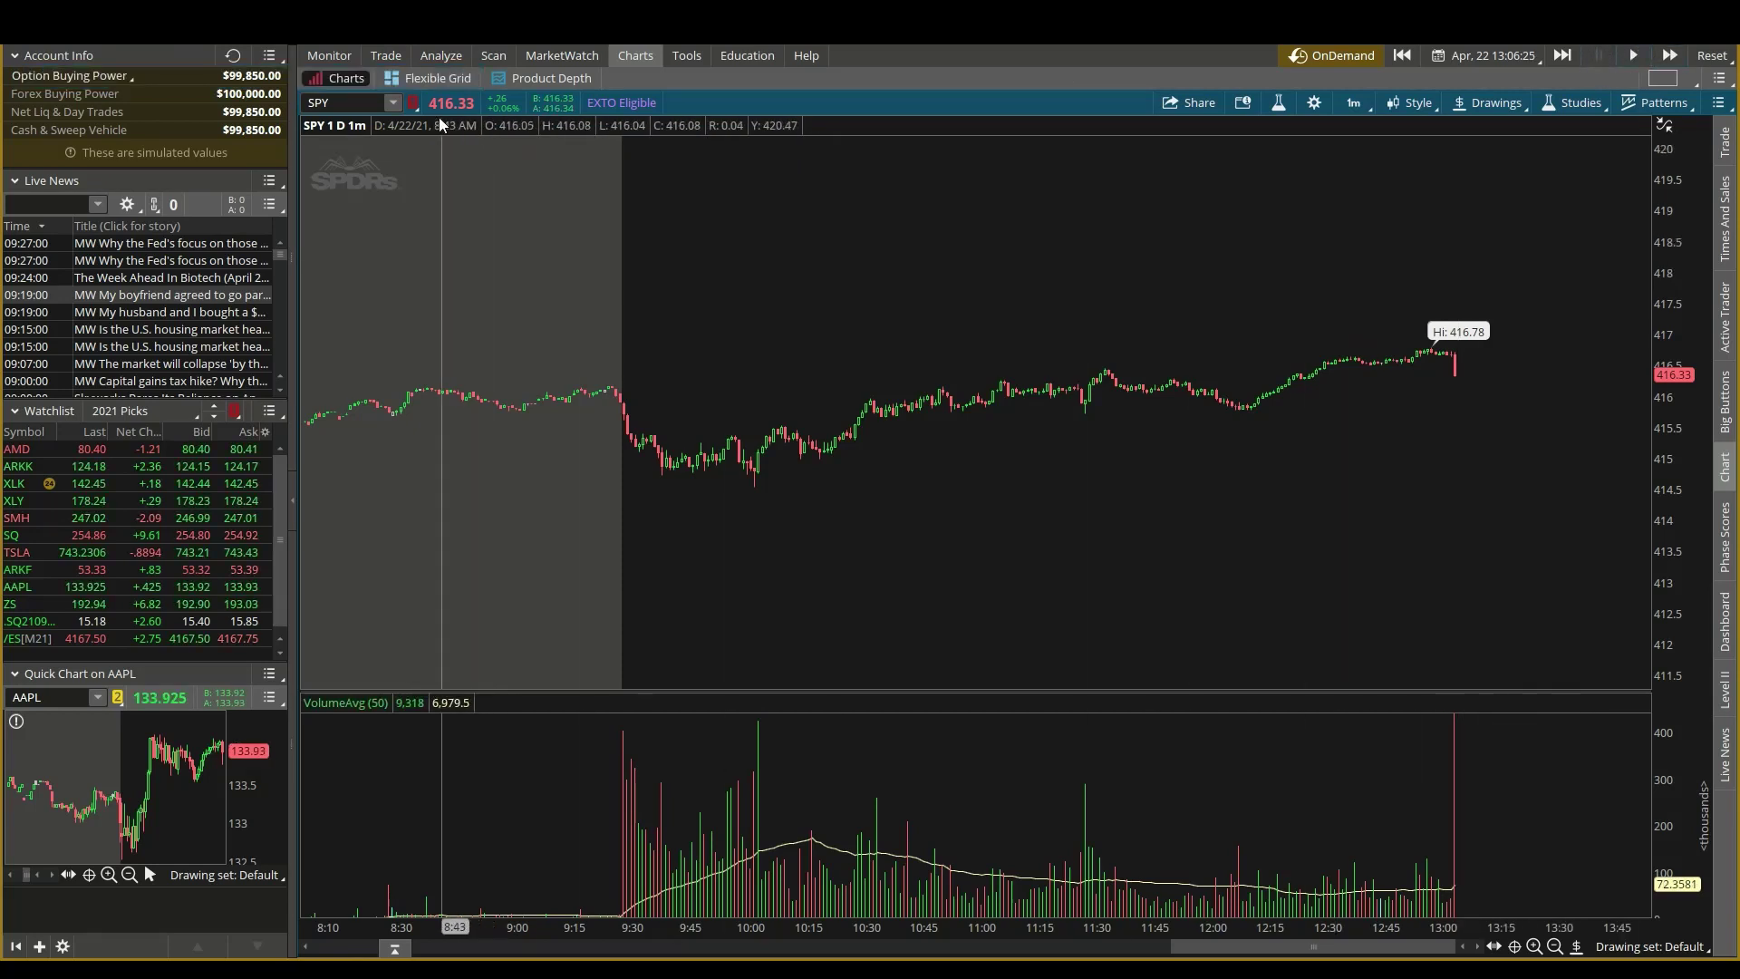
Review today's two fills, the cancelled order and $150 loss, then collapse the sections.
left_click(341, 56)
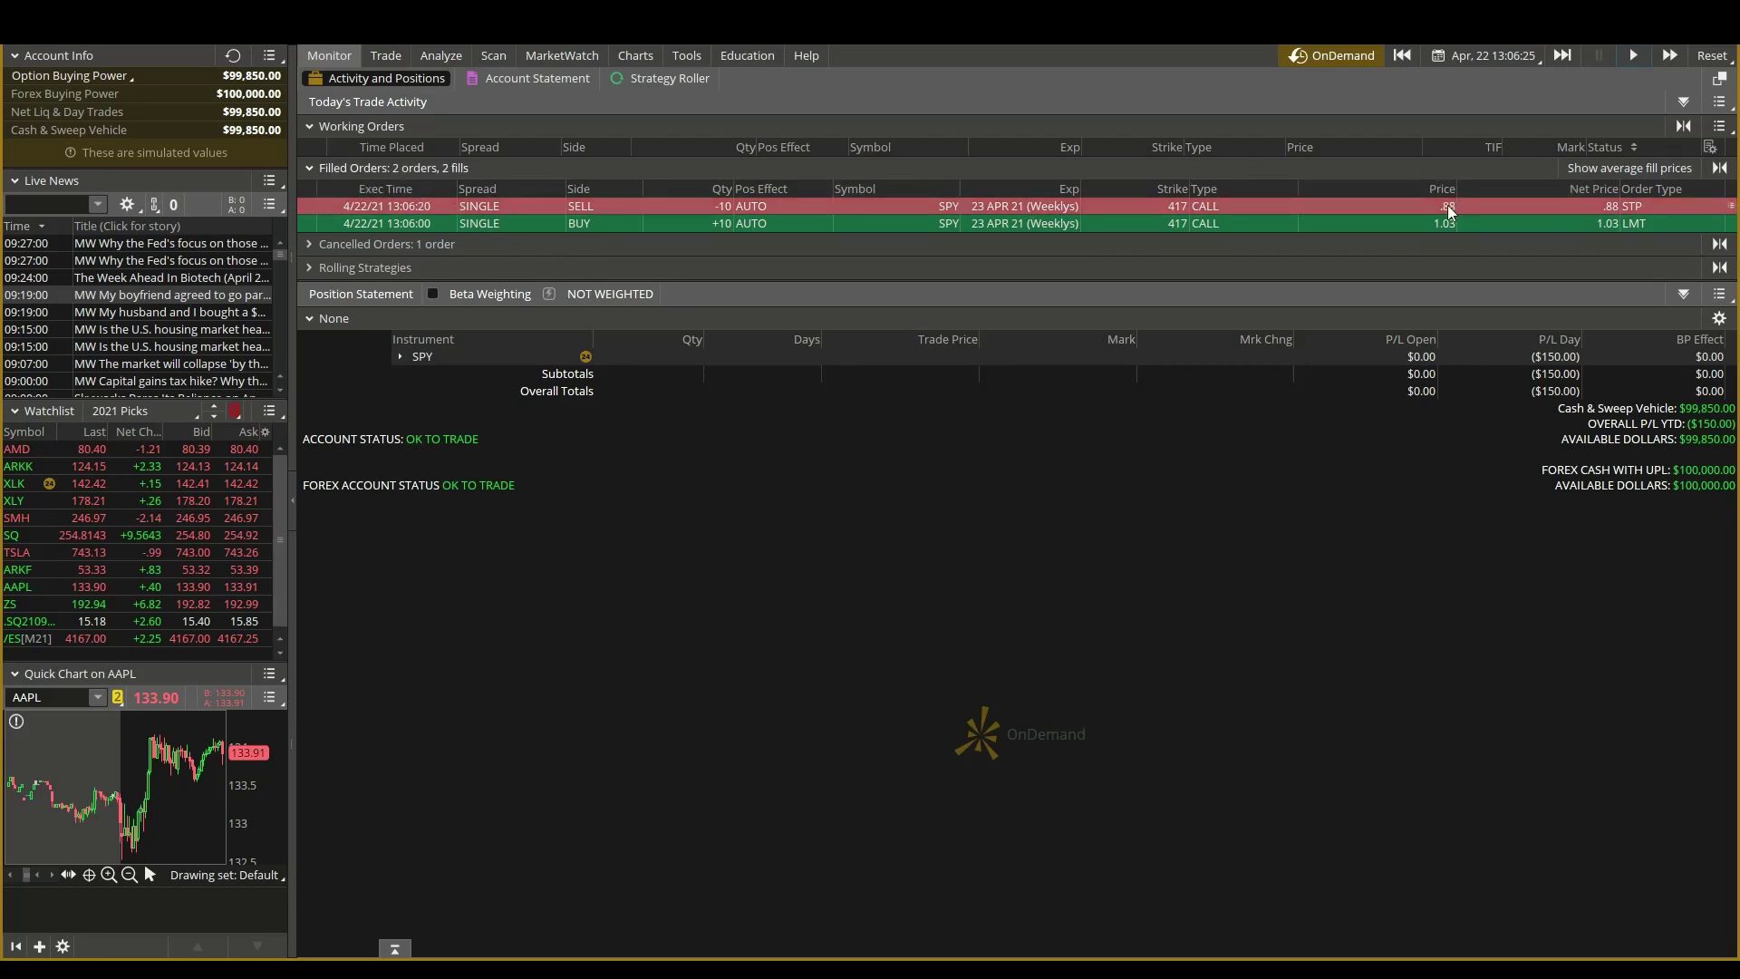
left_click(343, 243)
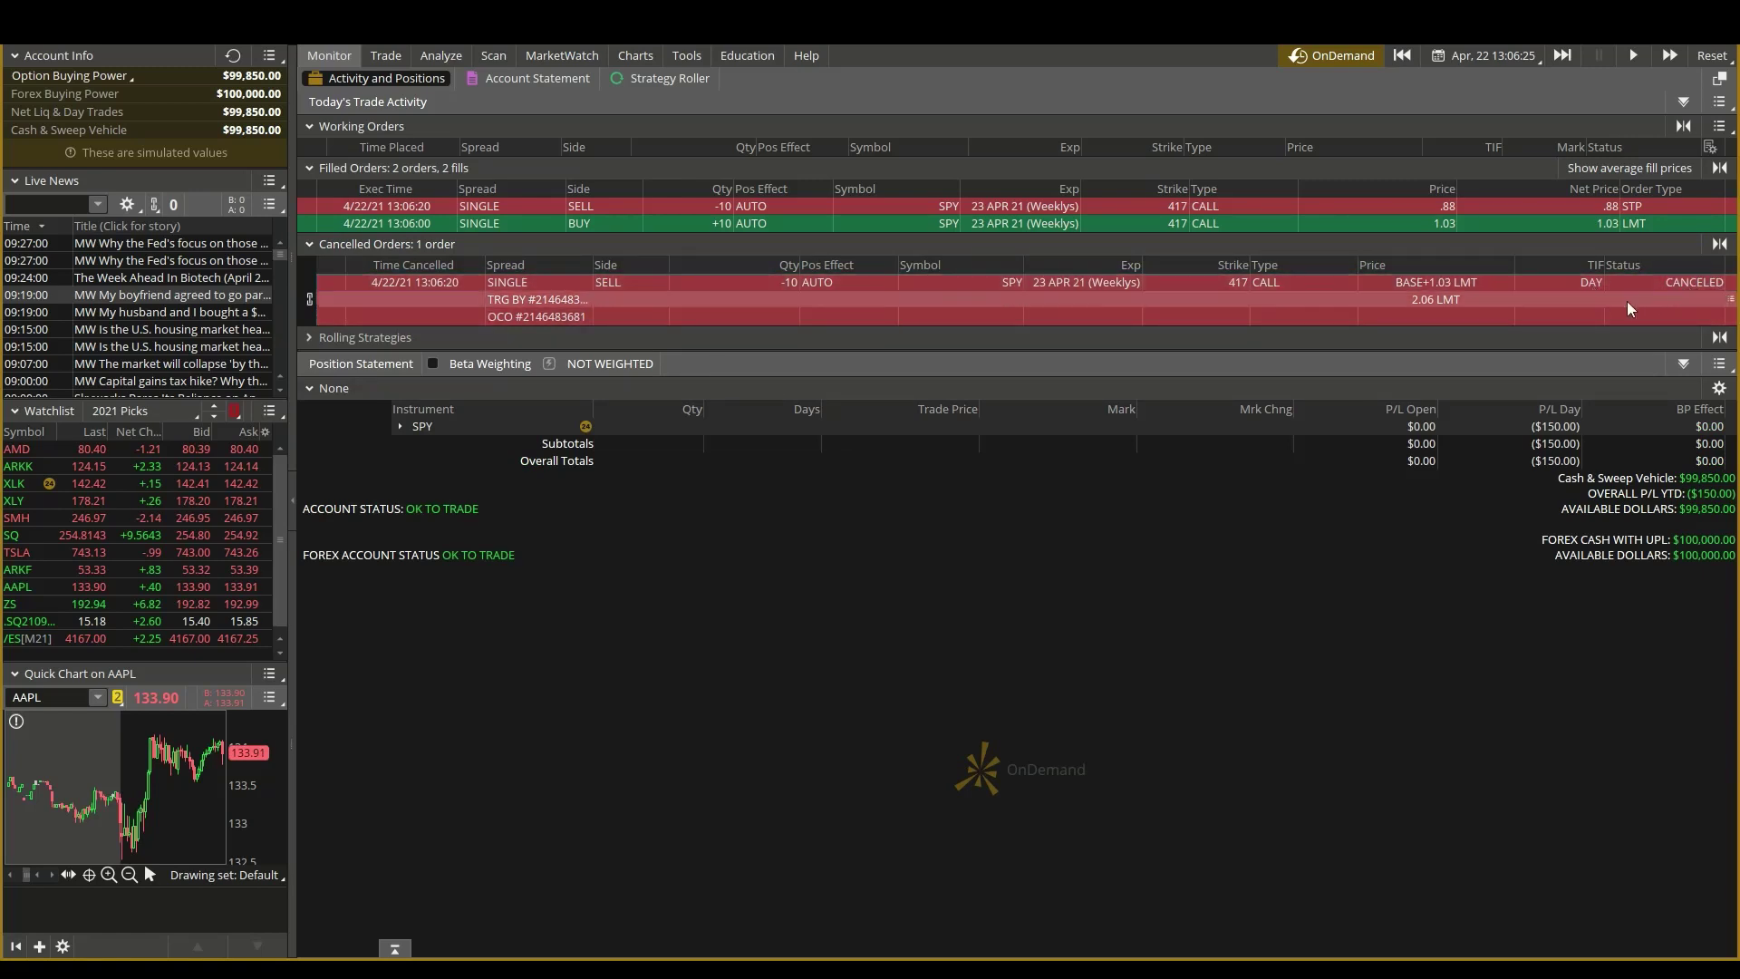
left_click(313, 168)
left_click(309, 126)
left_click(309, 173)
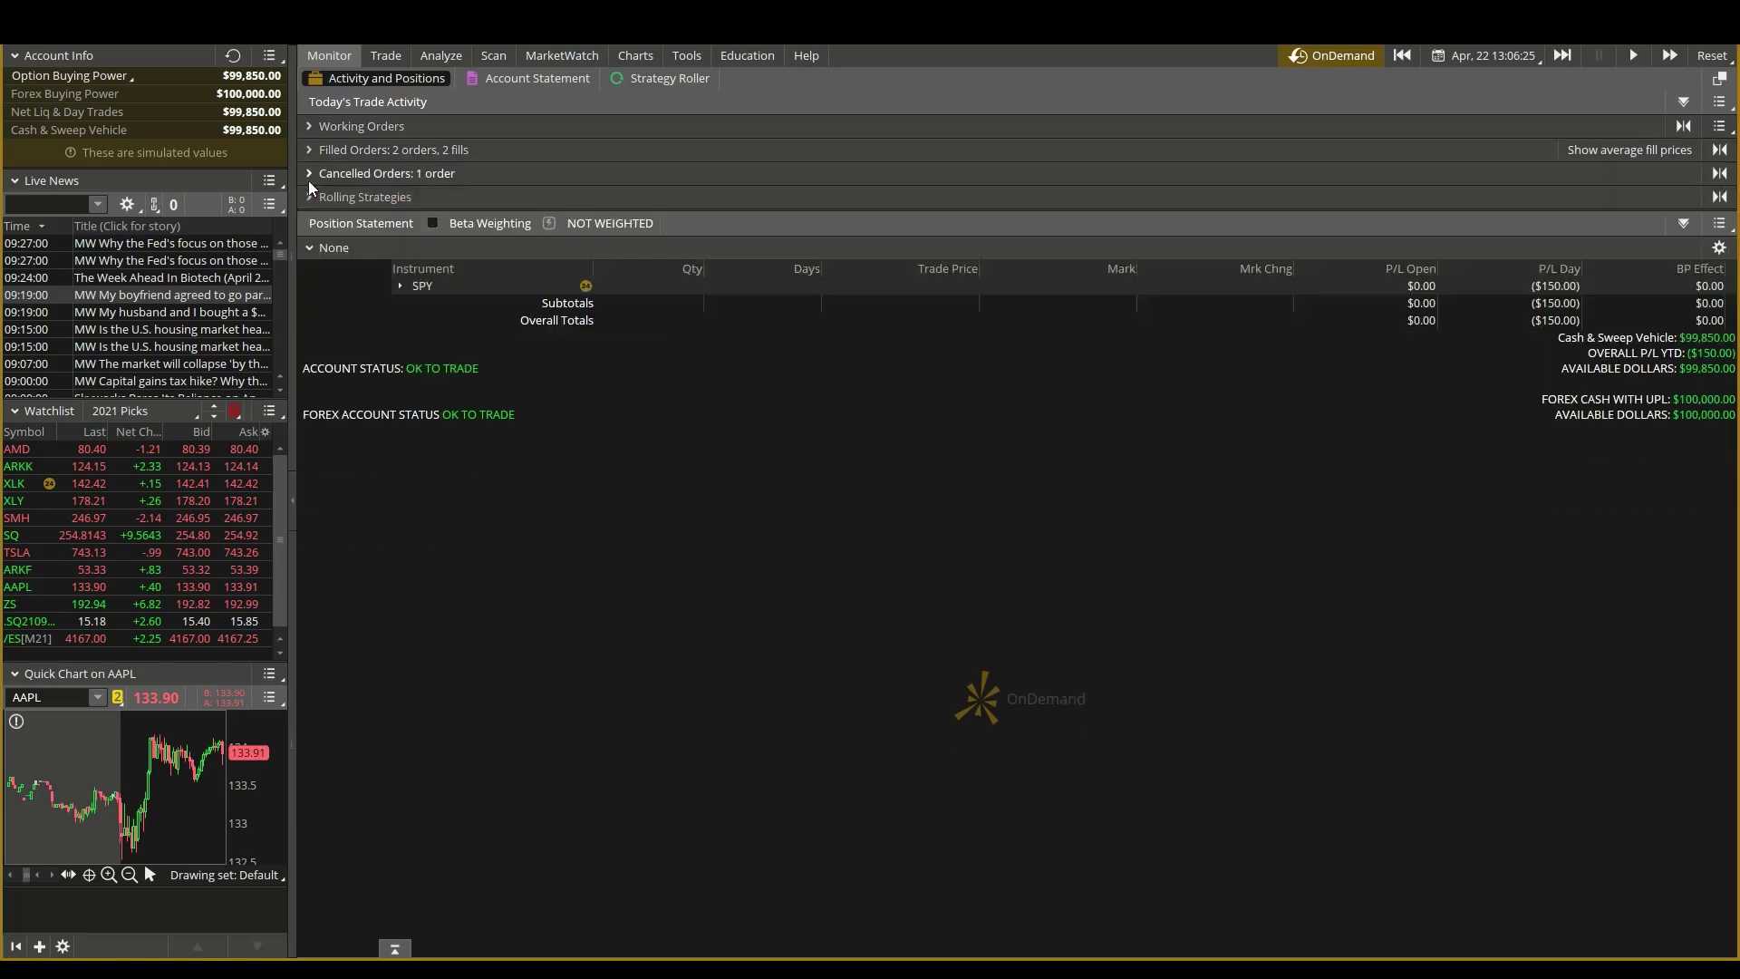
Rewind the OnDemand replay to April 22 at 13:06:00 from the chart.
left_click(636, 55)
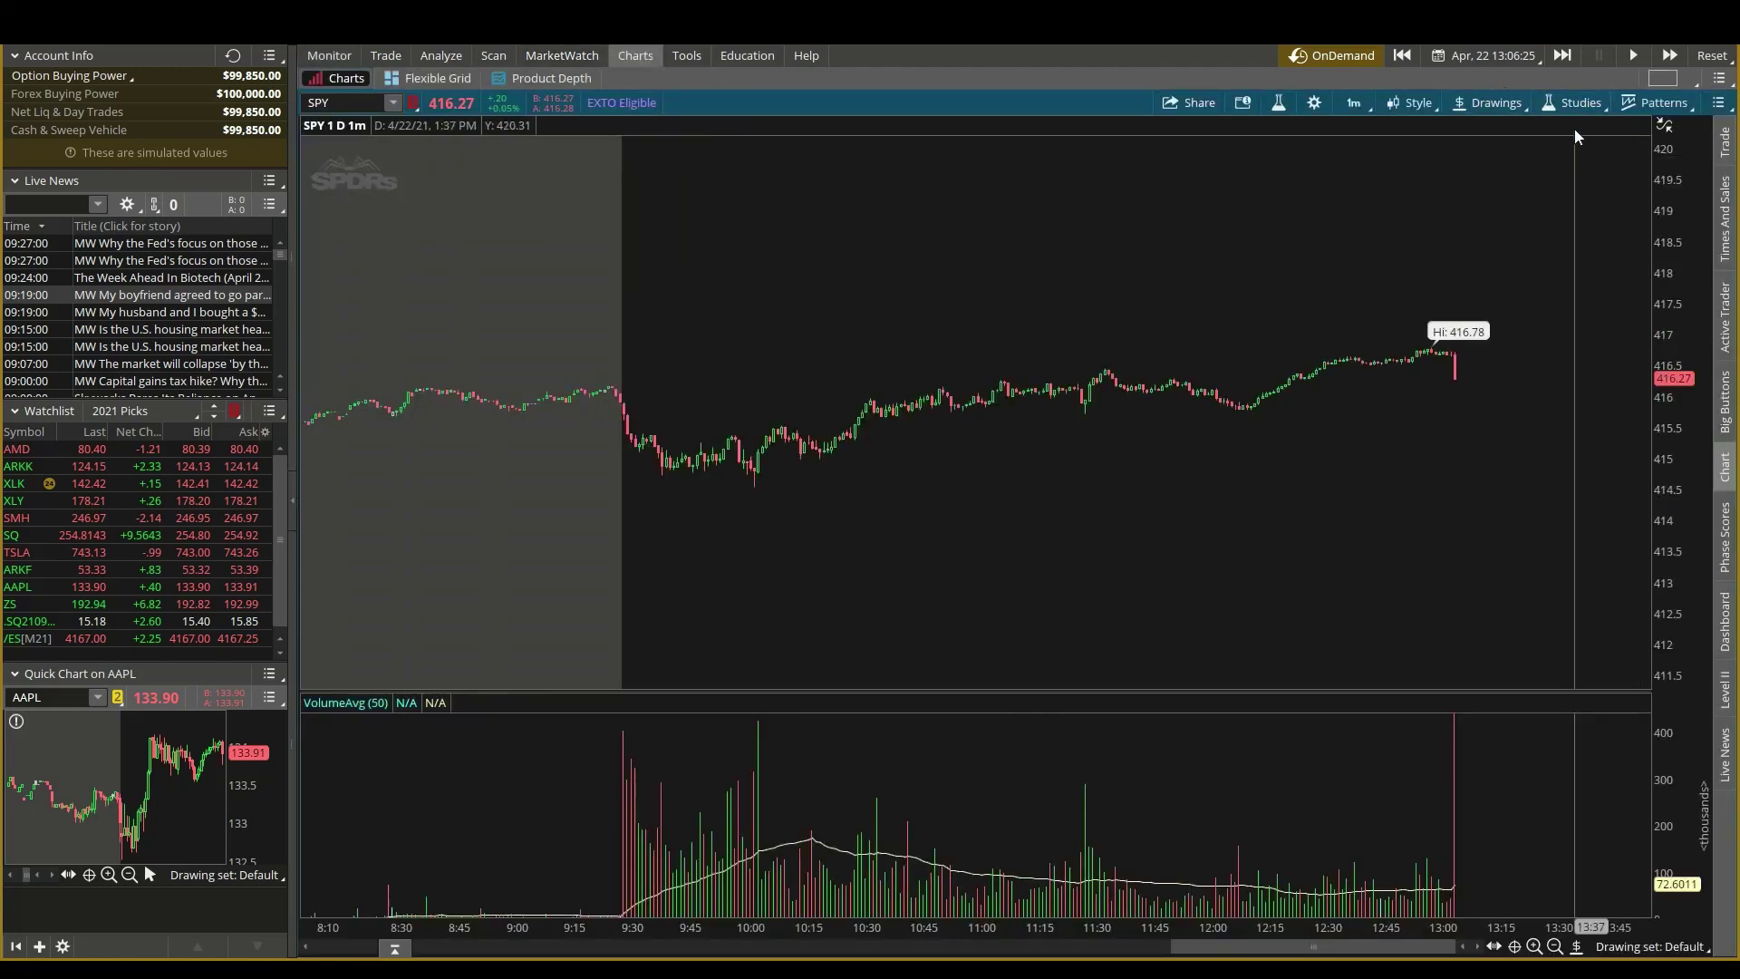
left_click(1491, 55)
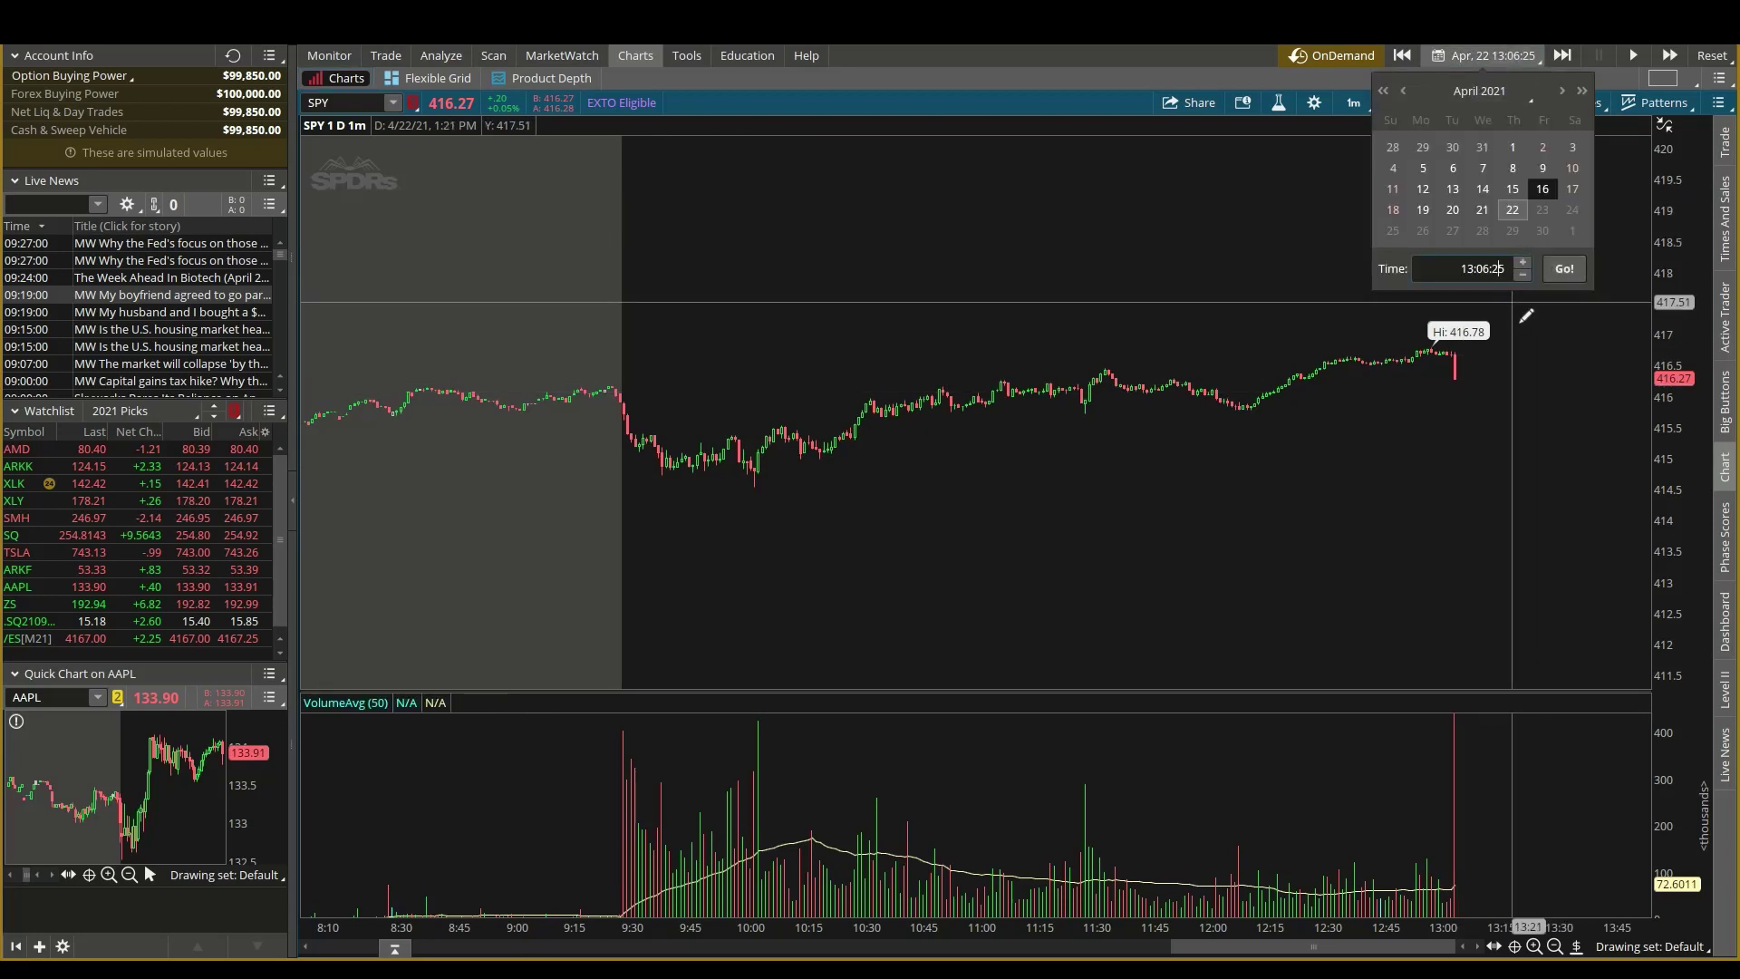
key("BackSpace")
key("BackSpace")
key("BackSpace")
key("BackSpace")
key("BackSpace")
key("BackSpace")
key("BackSpace")
key("BackSpace")
type("13:06:00")
left_click(1564, 268)
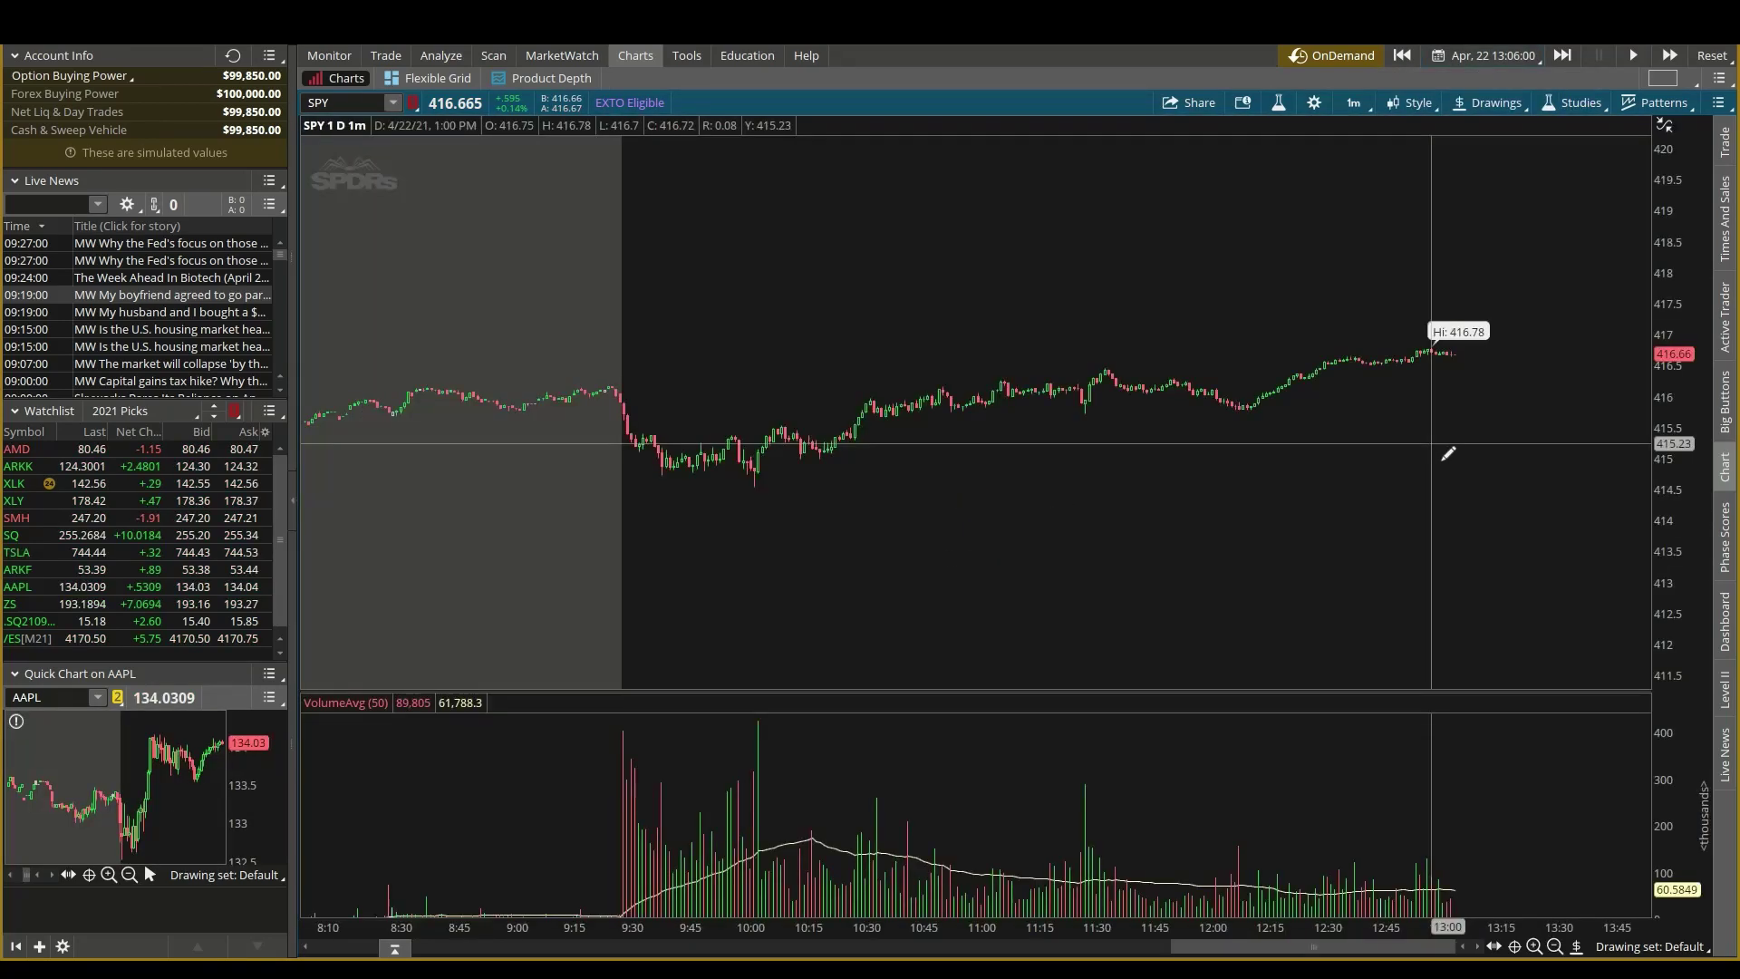
Stage a buy of 10 SPY 416 puts at .92 with 2.00 target and .70 stop.
left_click(381, 56)
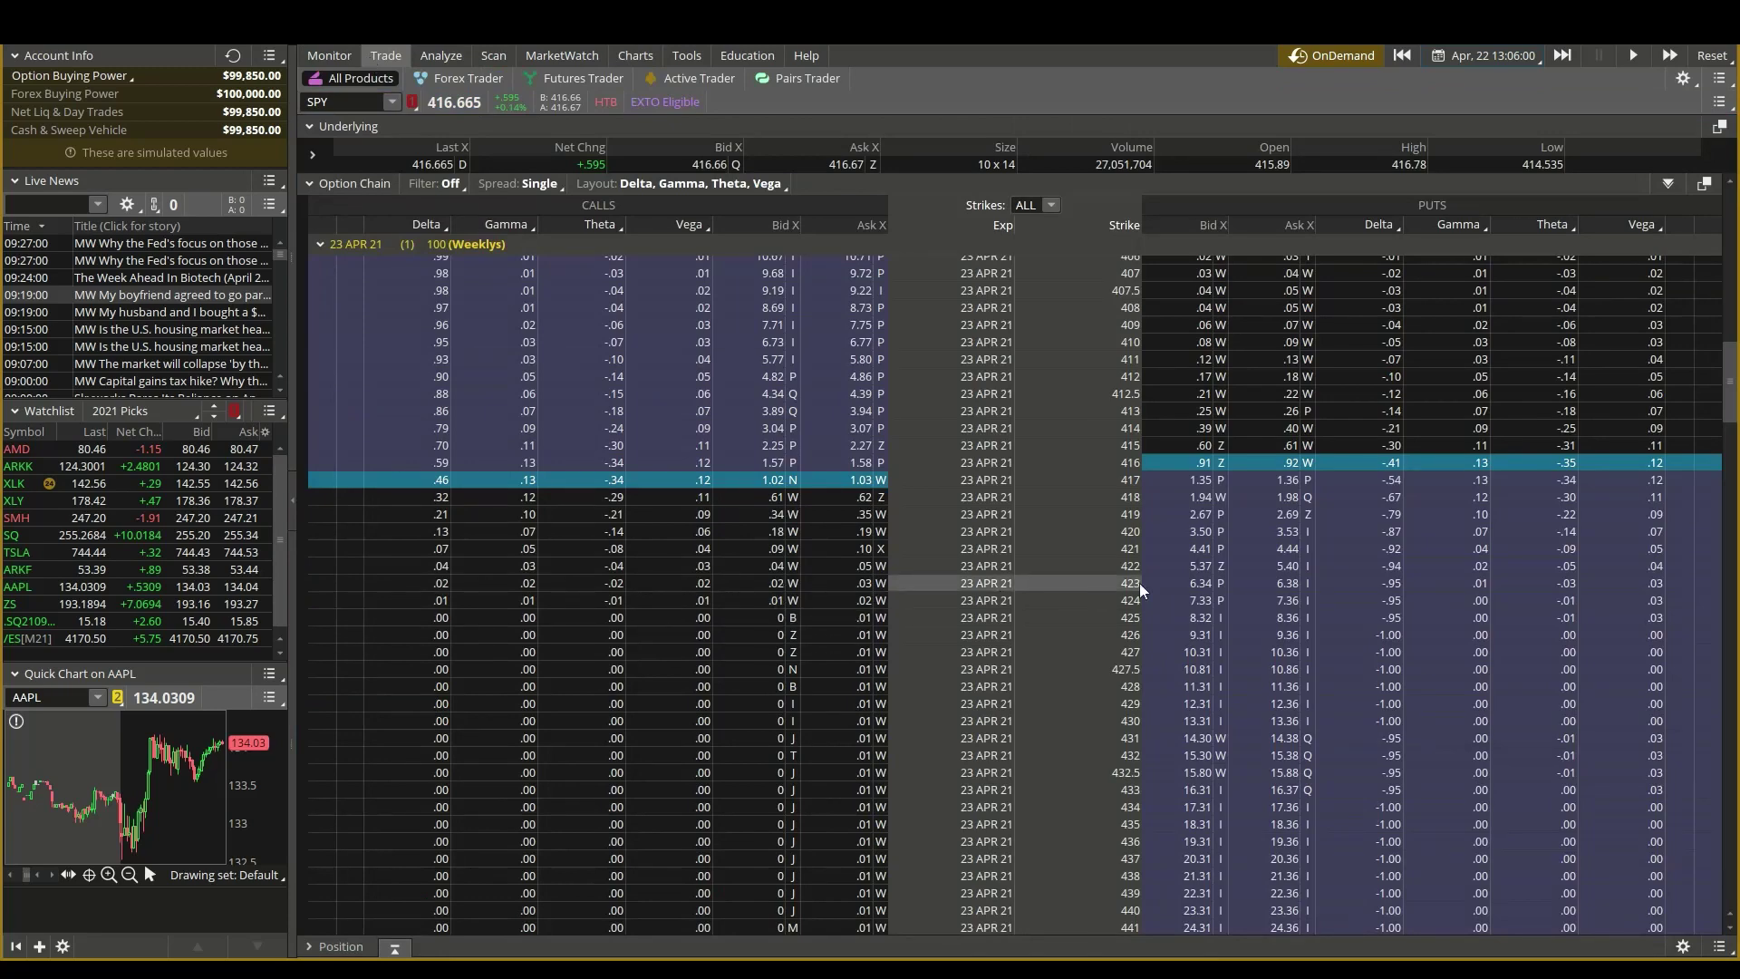
right_click(1180, 464)
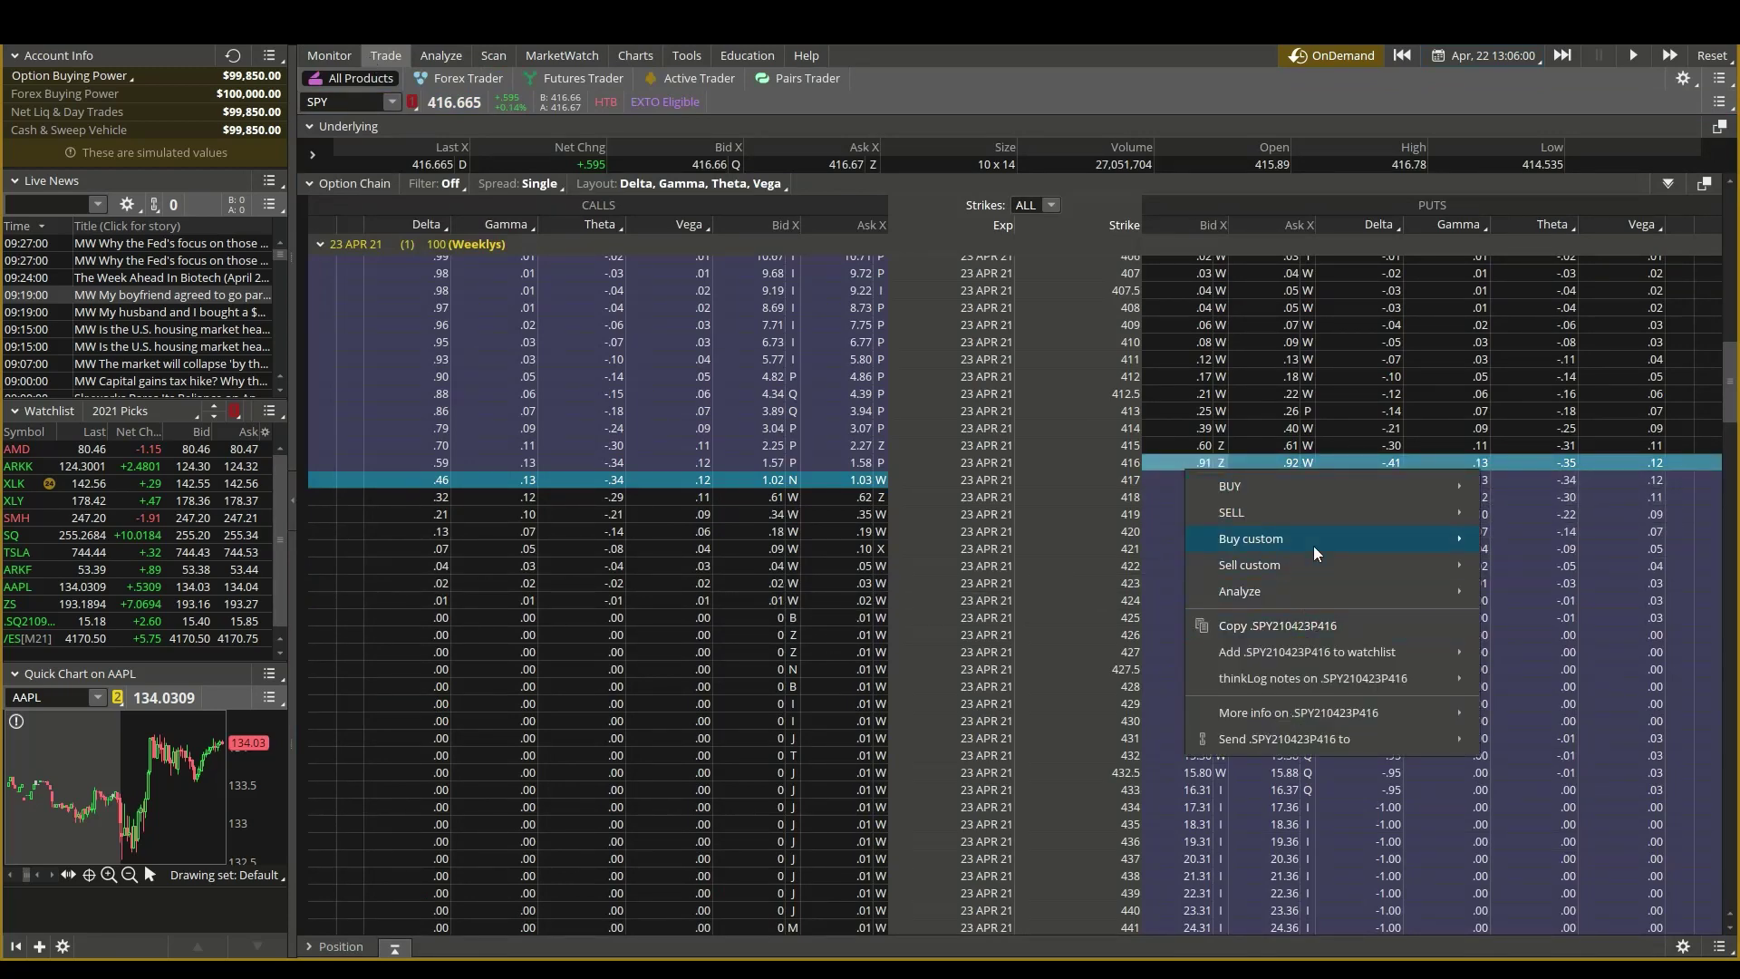
mouse_move(1450, 543)
left_click(1504, 542)
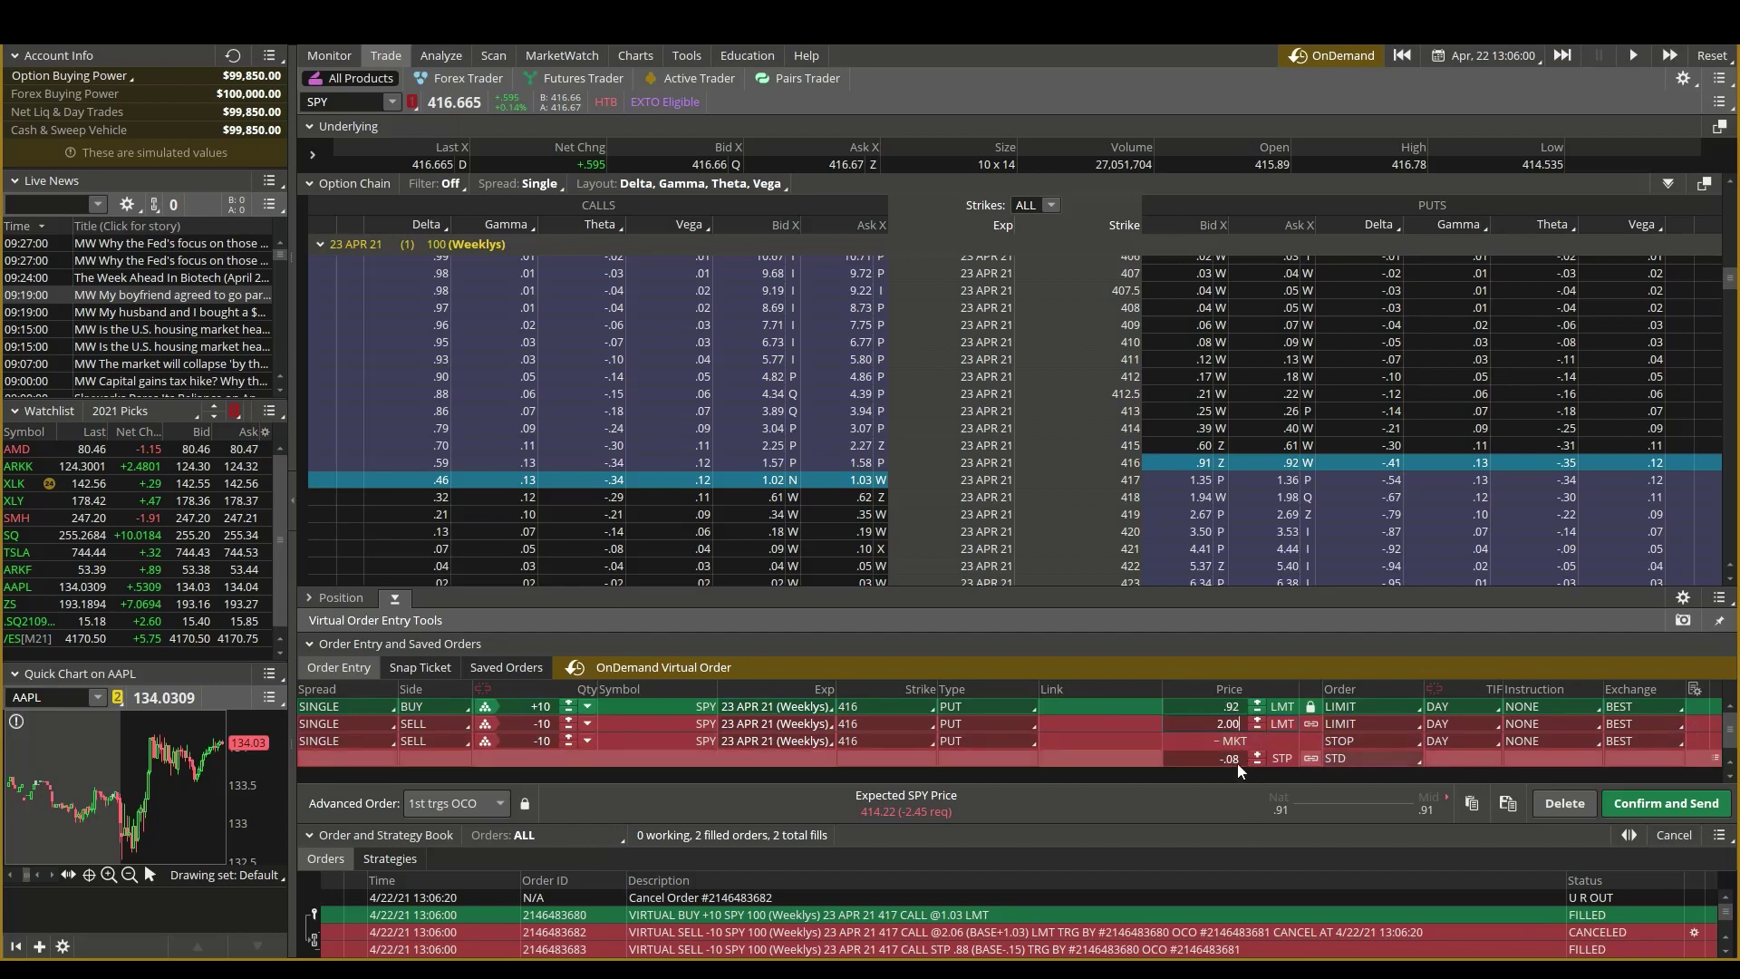
key("Return")
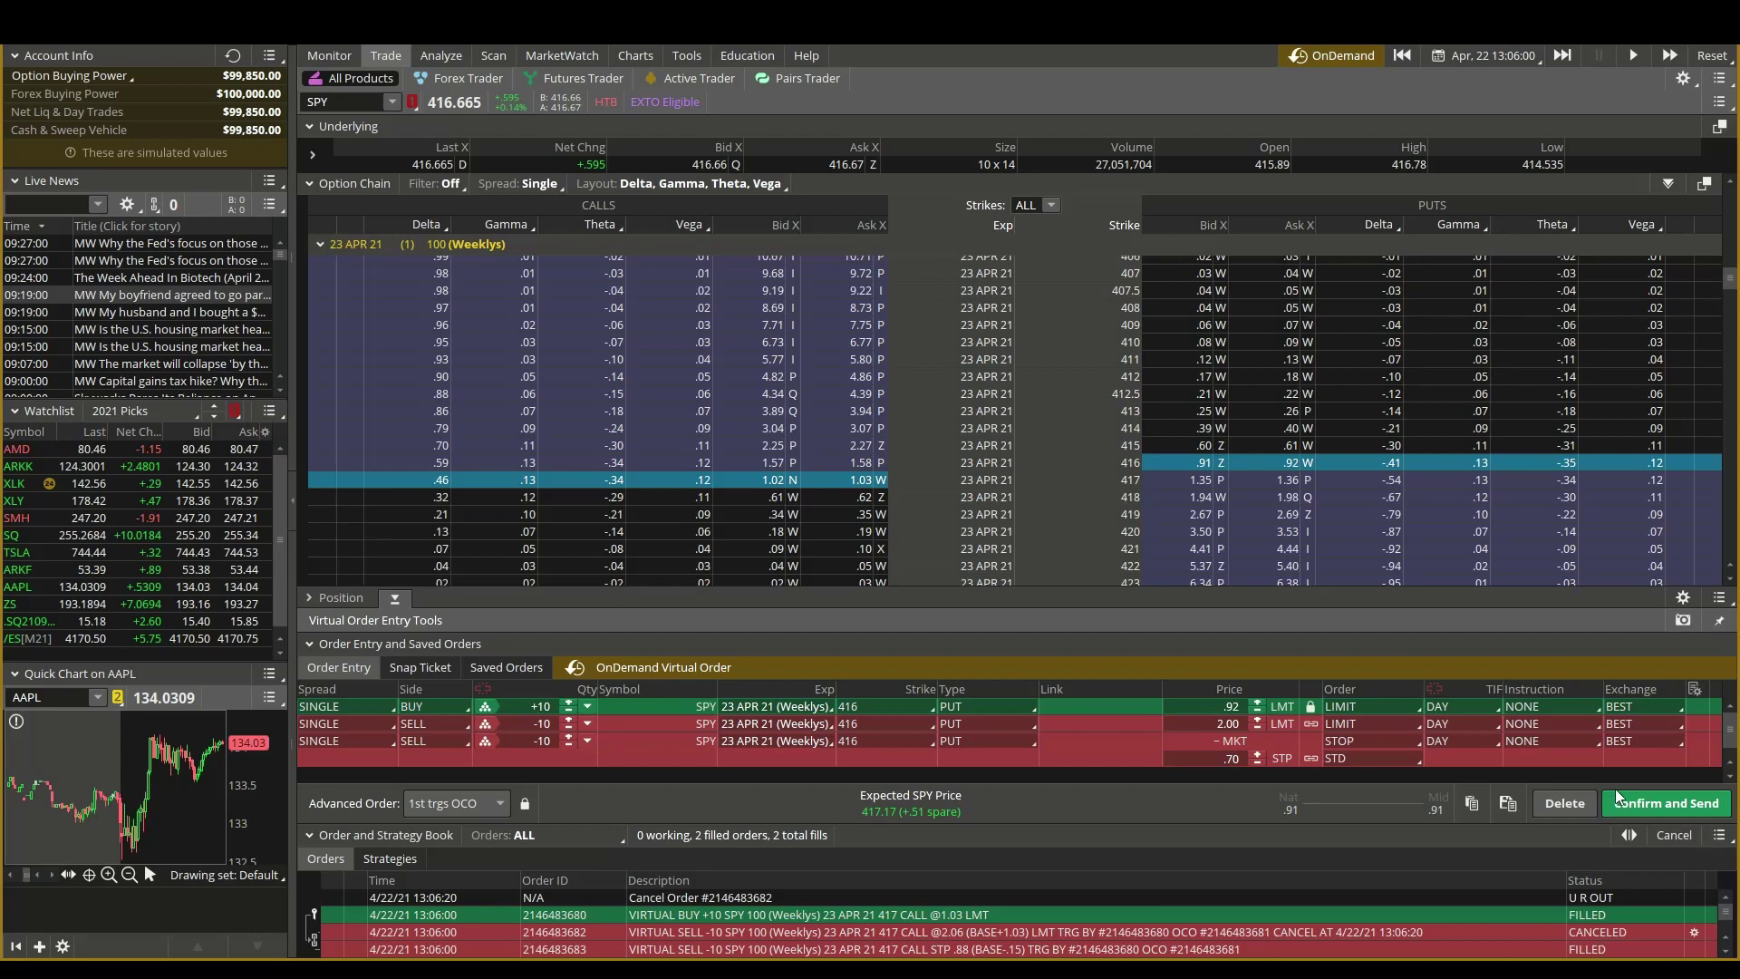
Run the replay on the SPY 1-minute chart until the 416 puts sell at 2.08.
left_click(1671, 803)
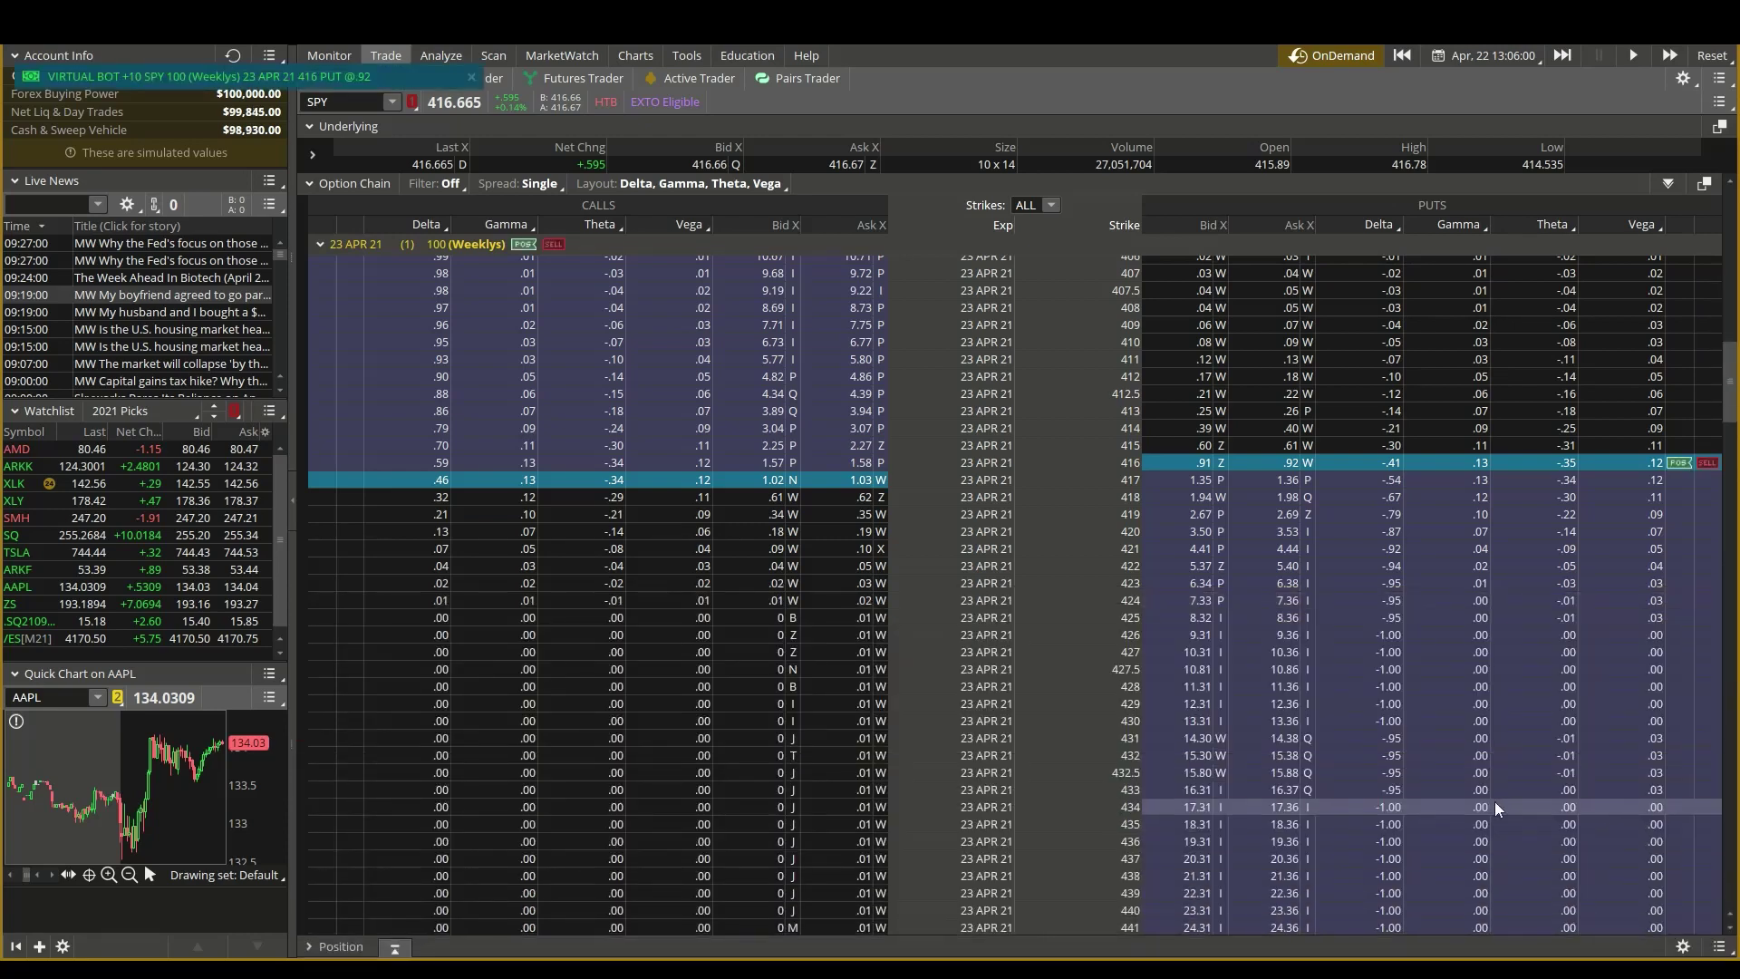
left_click(636, 55)
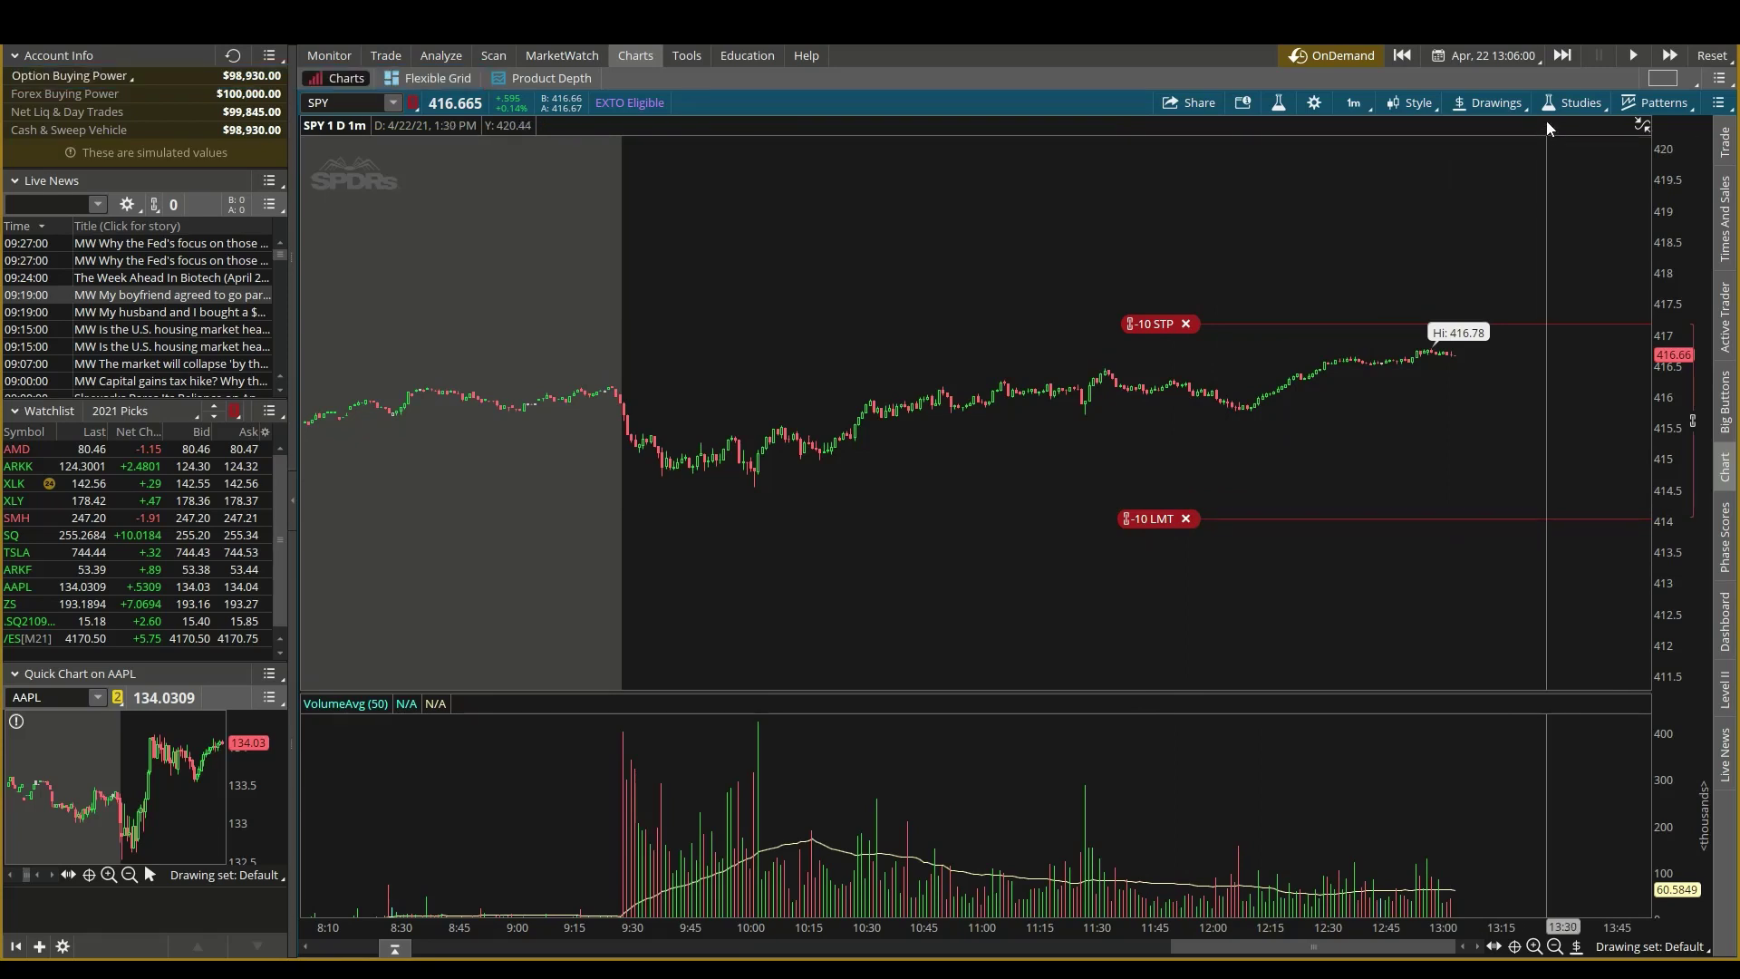
left_click(1630, 56)
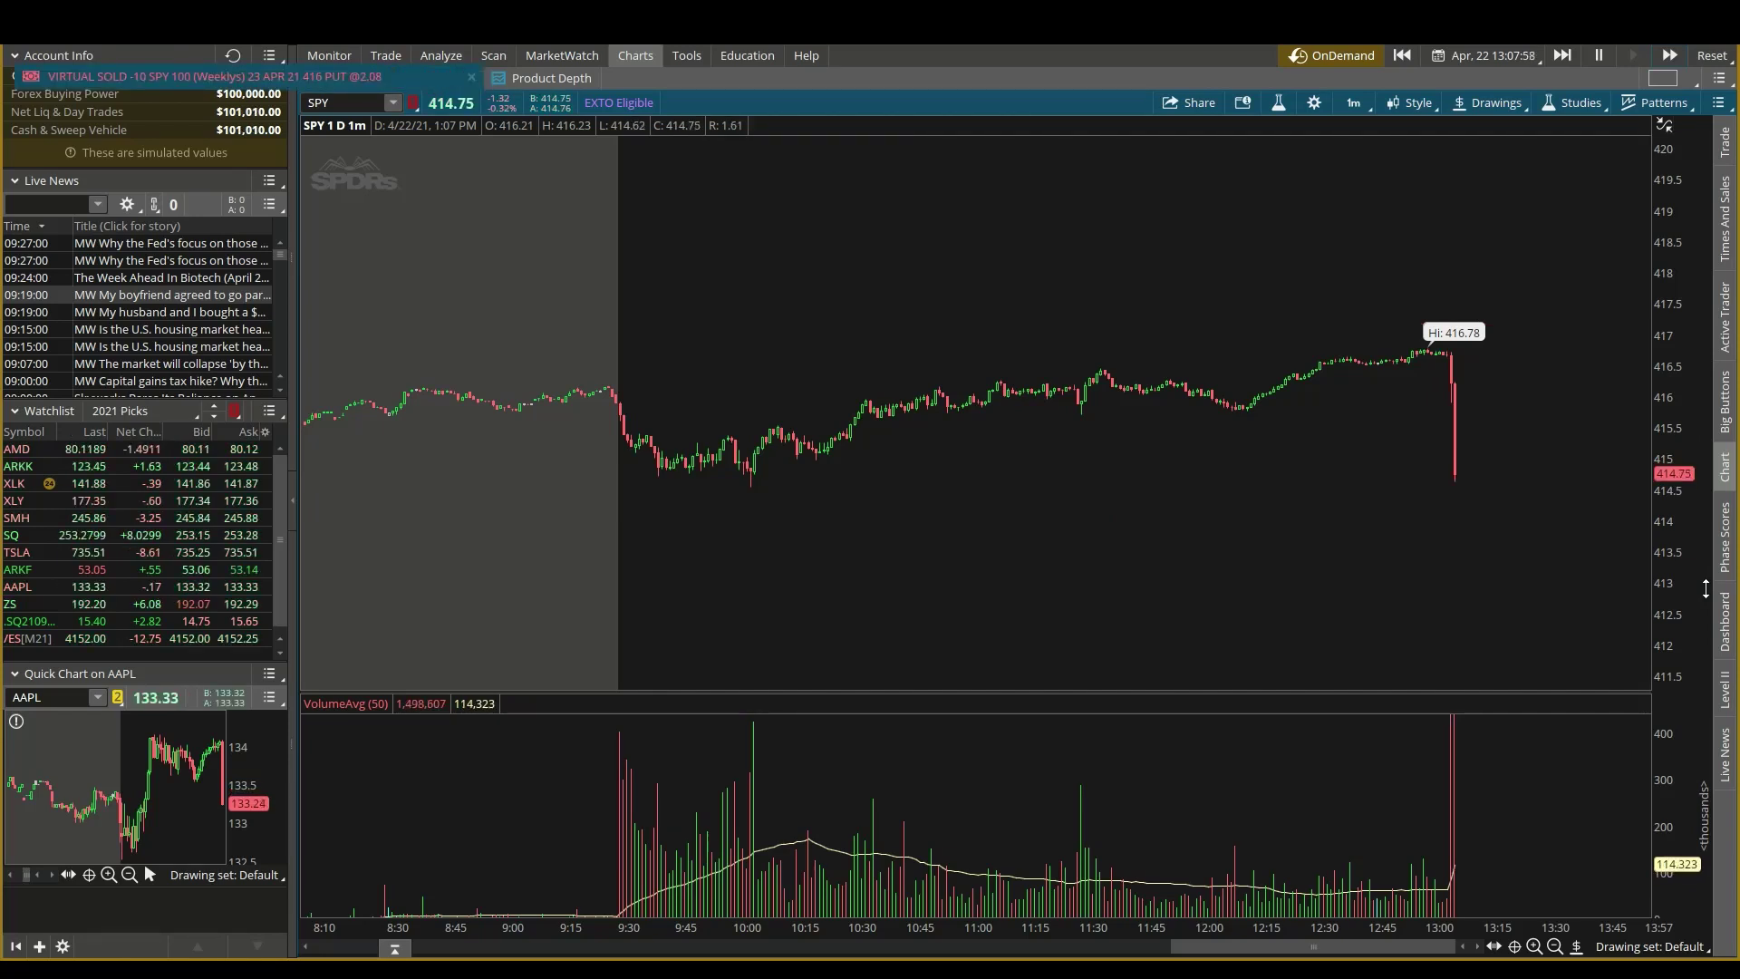
Pause the replay and review the four filled SPY option orders and $1,010 P/L.
left_click(1598, 58)
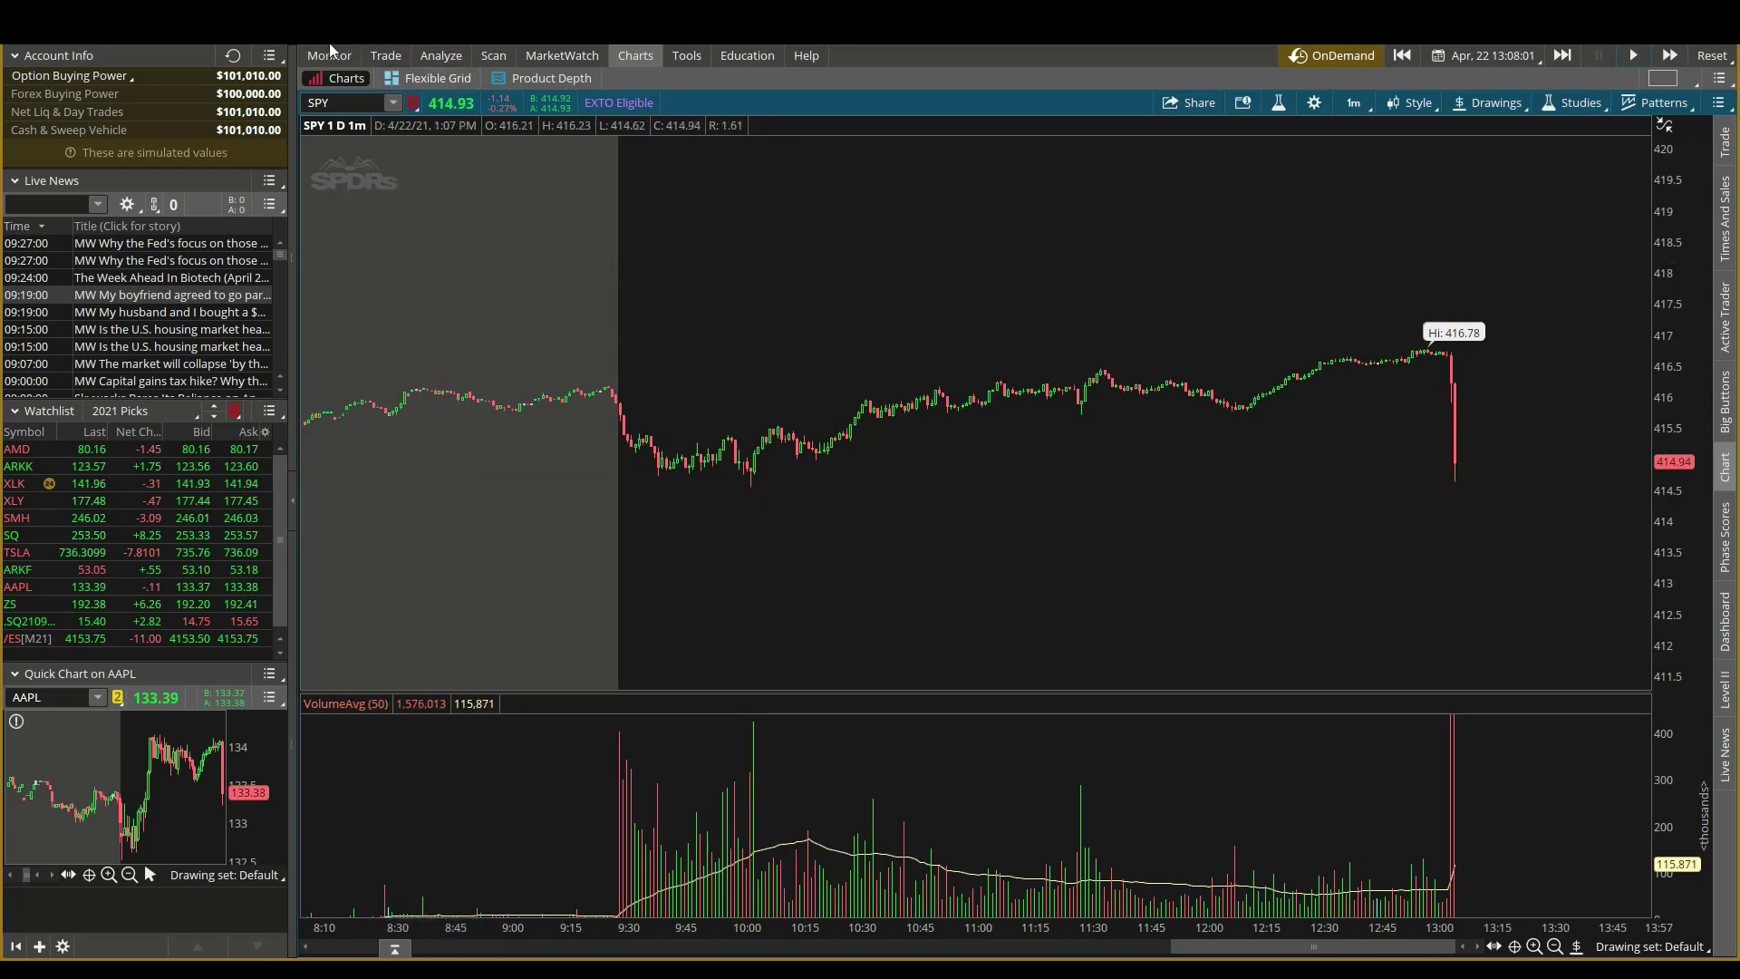
left_click(329, 55)
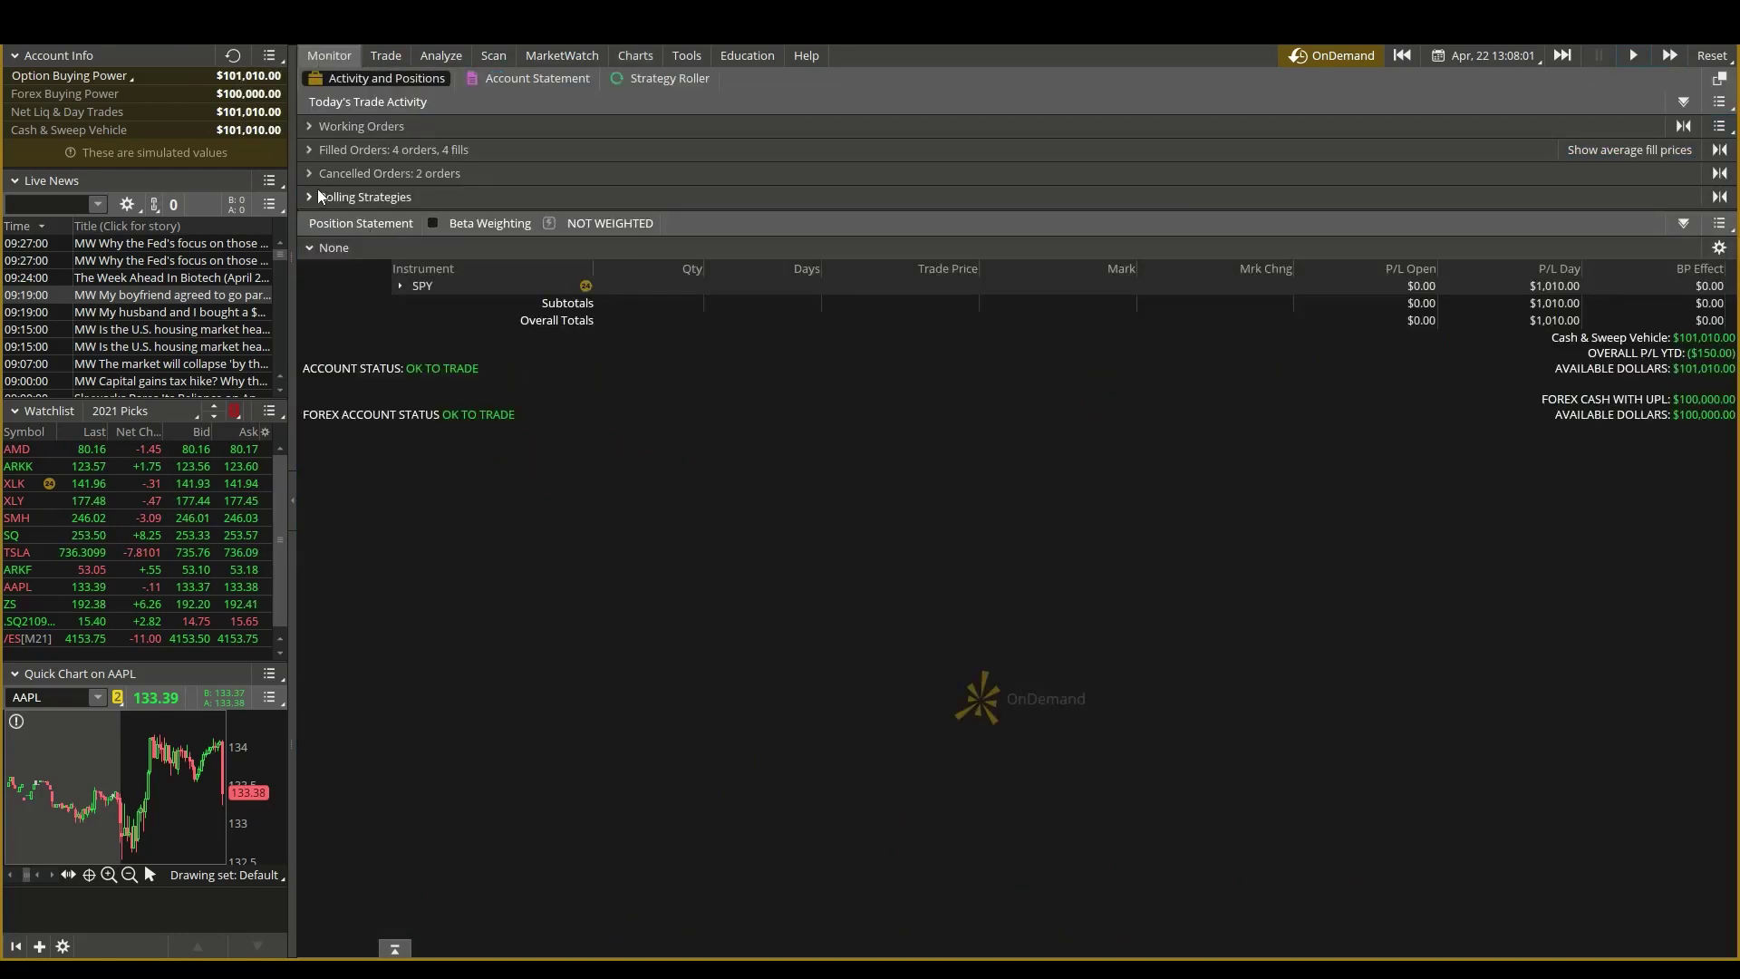
left_click(310, 154)
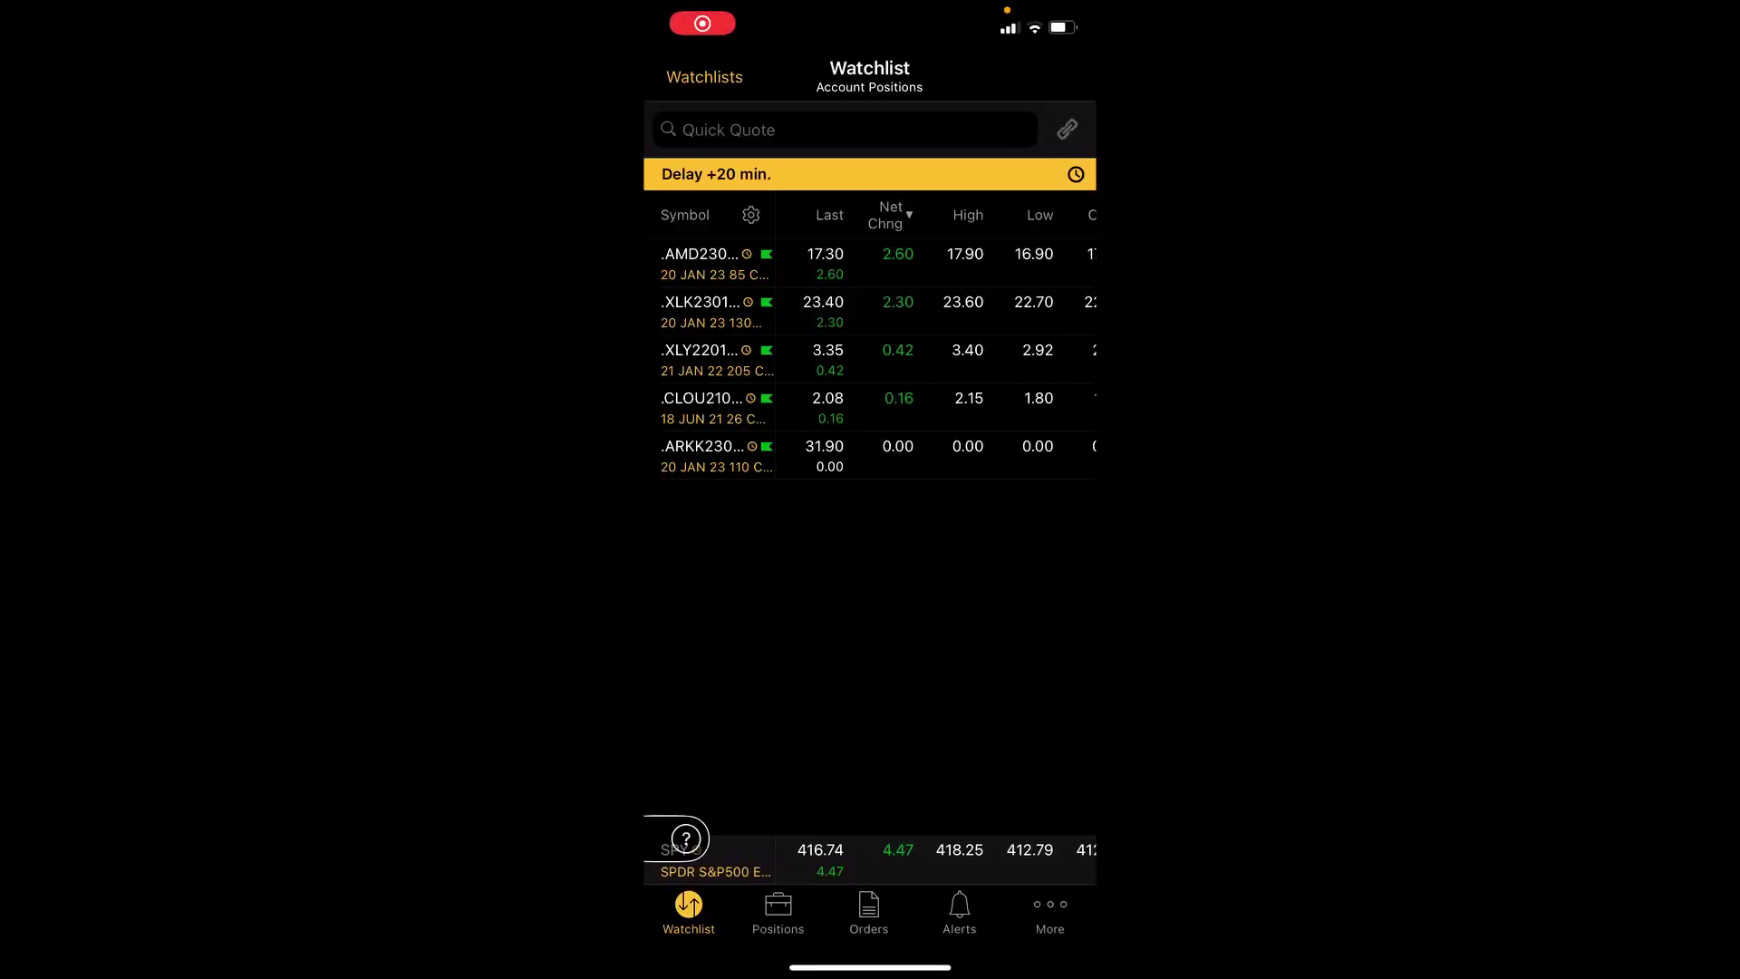
On mobile, draft a GTC buy of 10 SPY 26 APR 21 418 calls at 0.42.
left_click(728, 130)
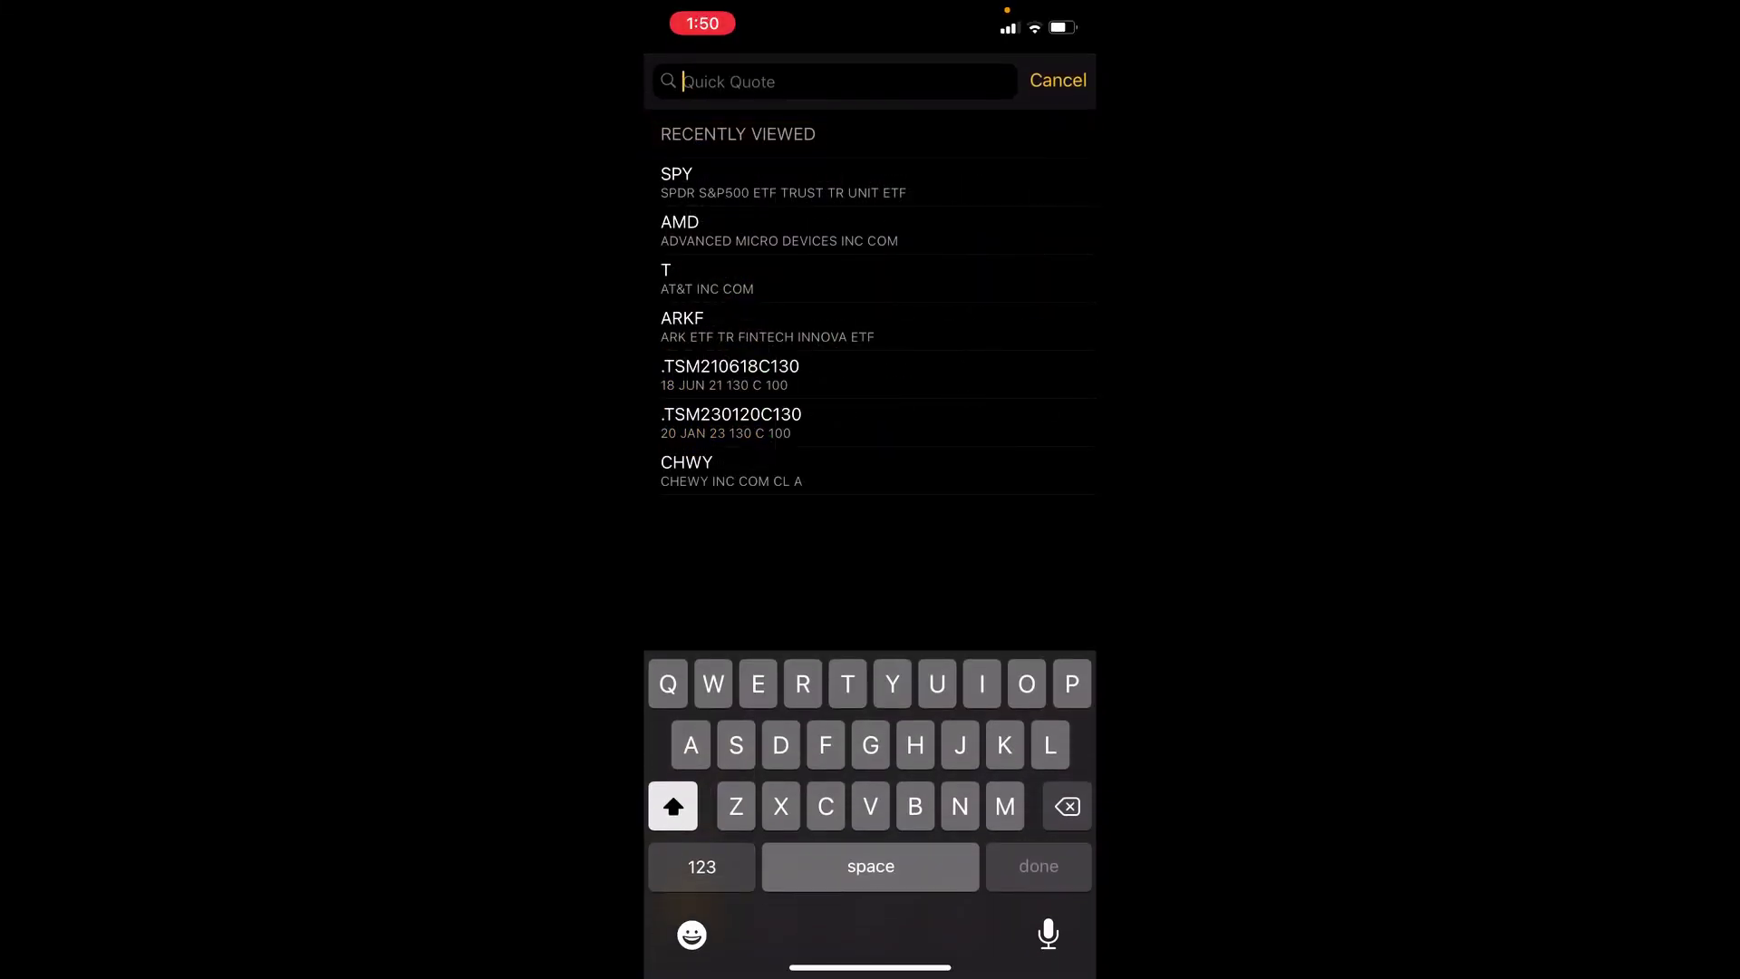
left_click(783, 182)
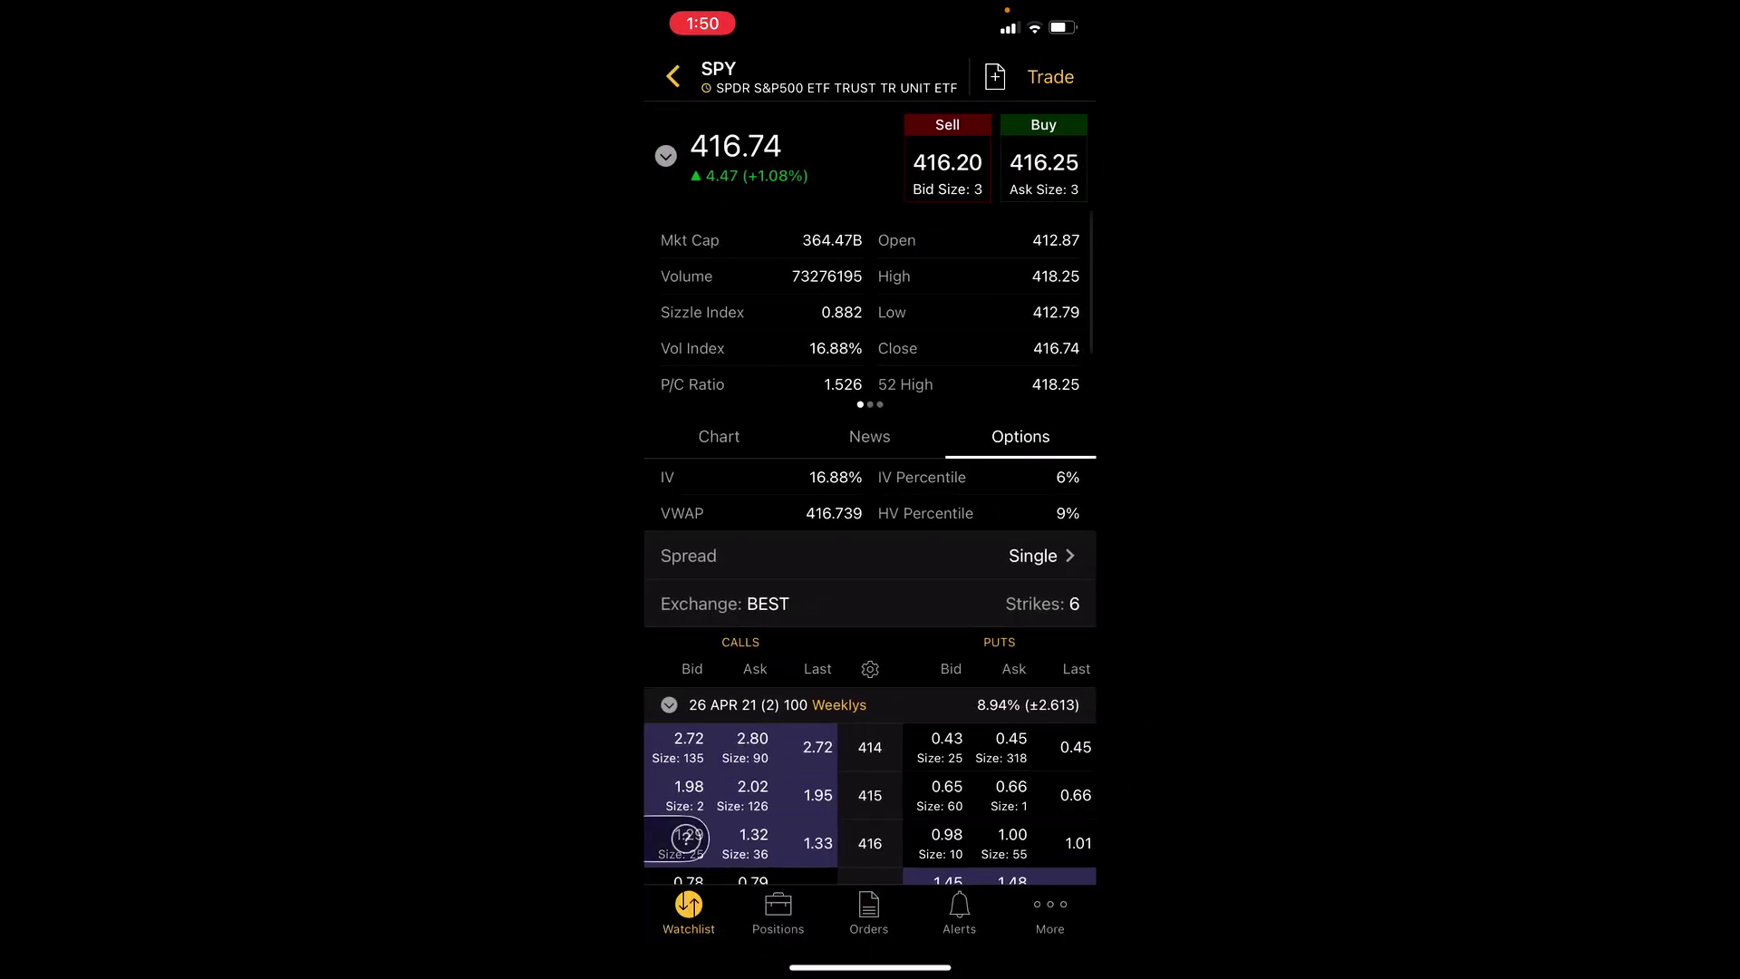
scroll(870, 634, "down", 2)
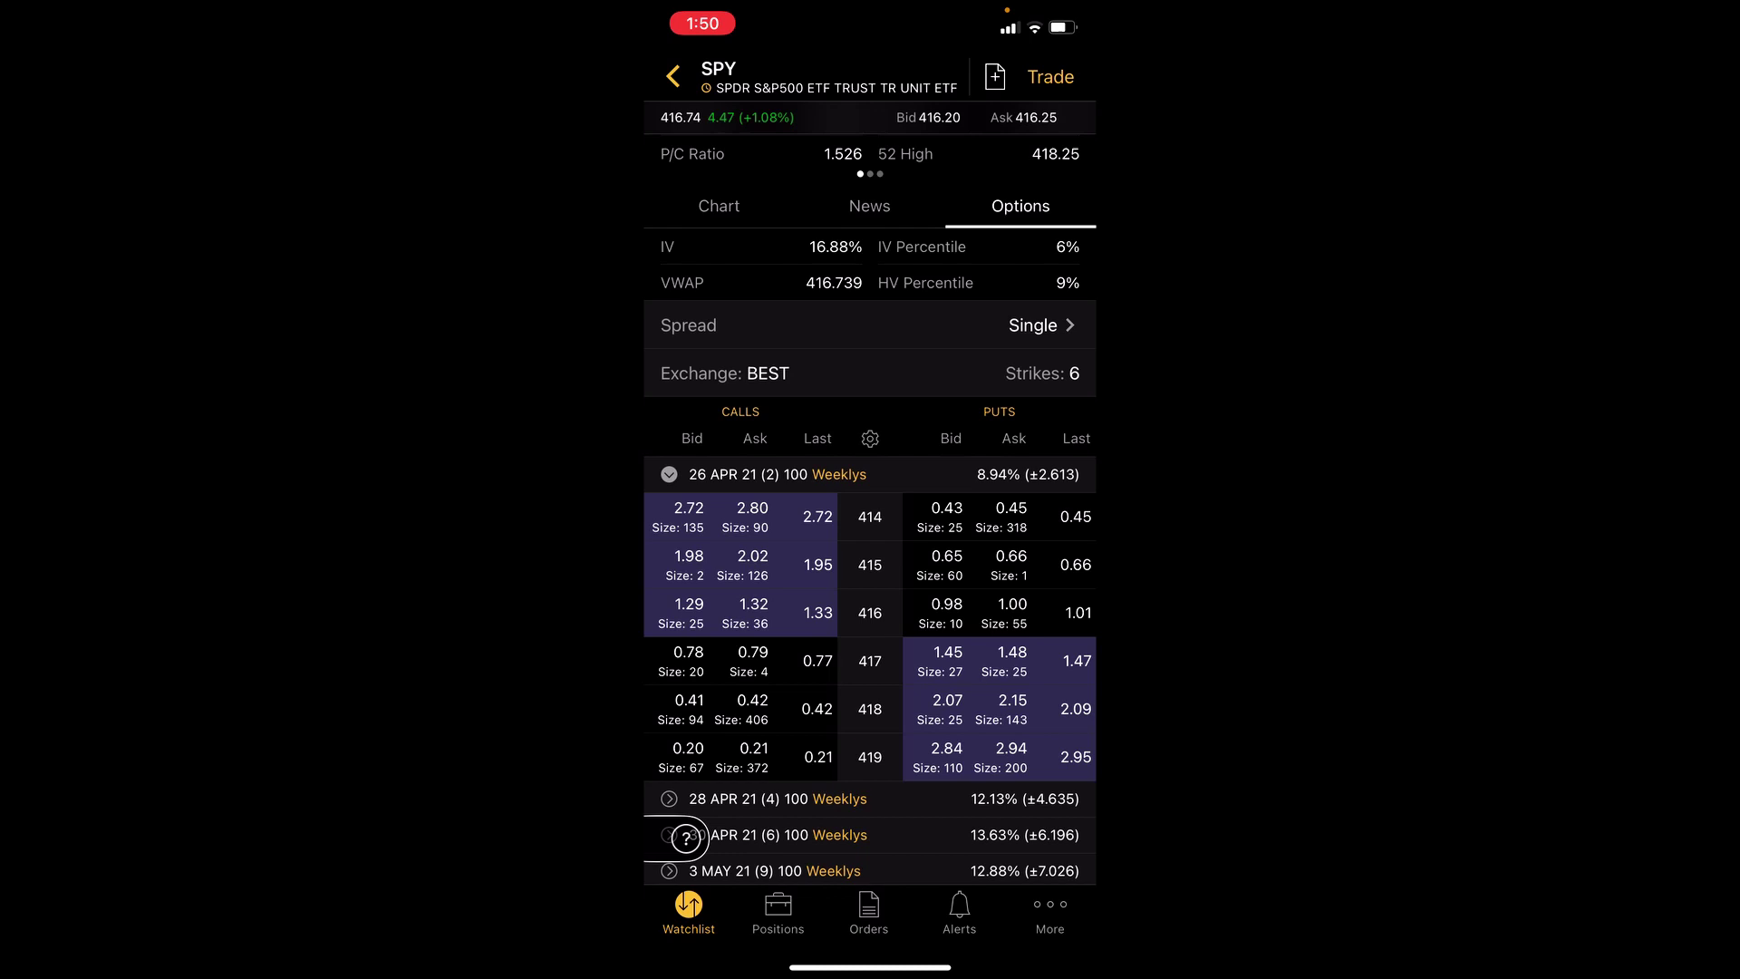
left_click(754, 709)
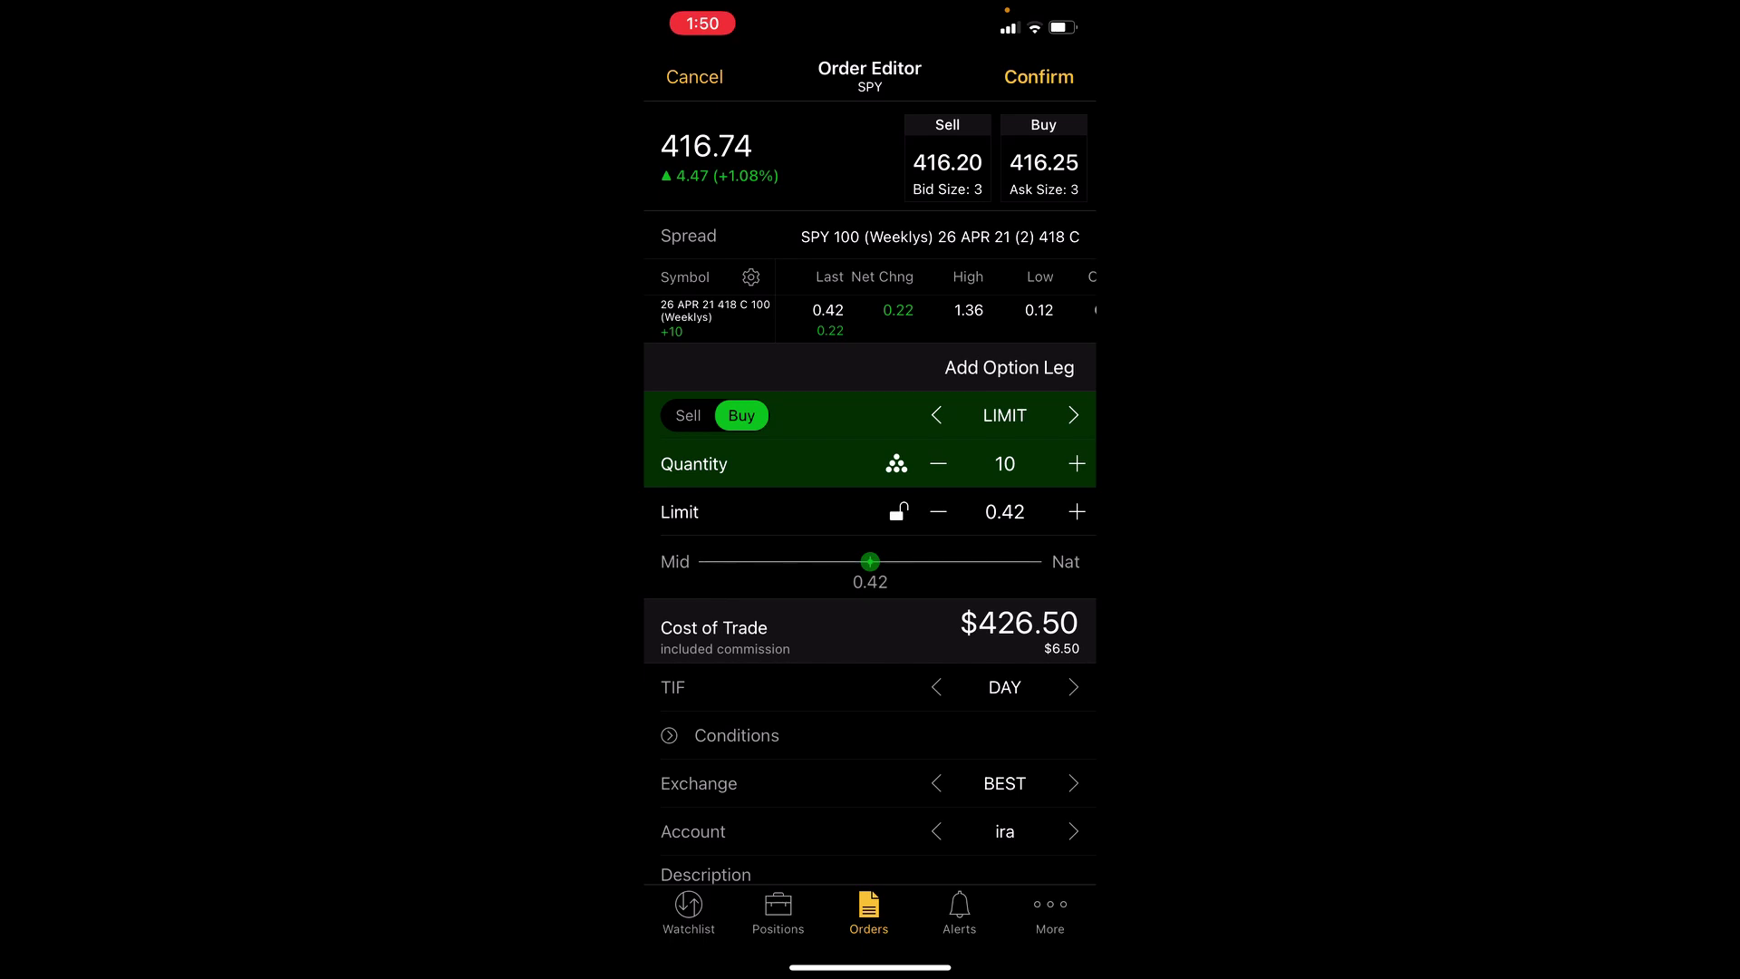
left_click(1073, 687)
scroll(870, 498, "down", 5)
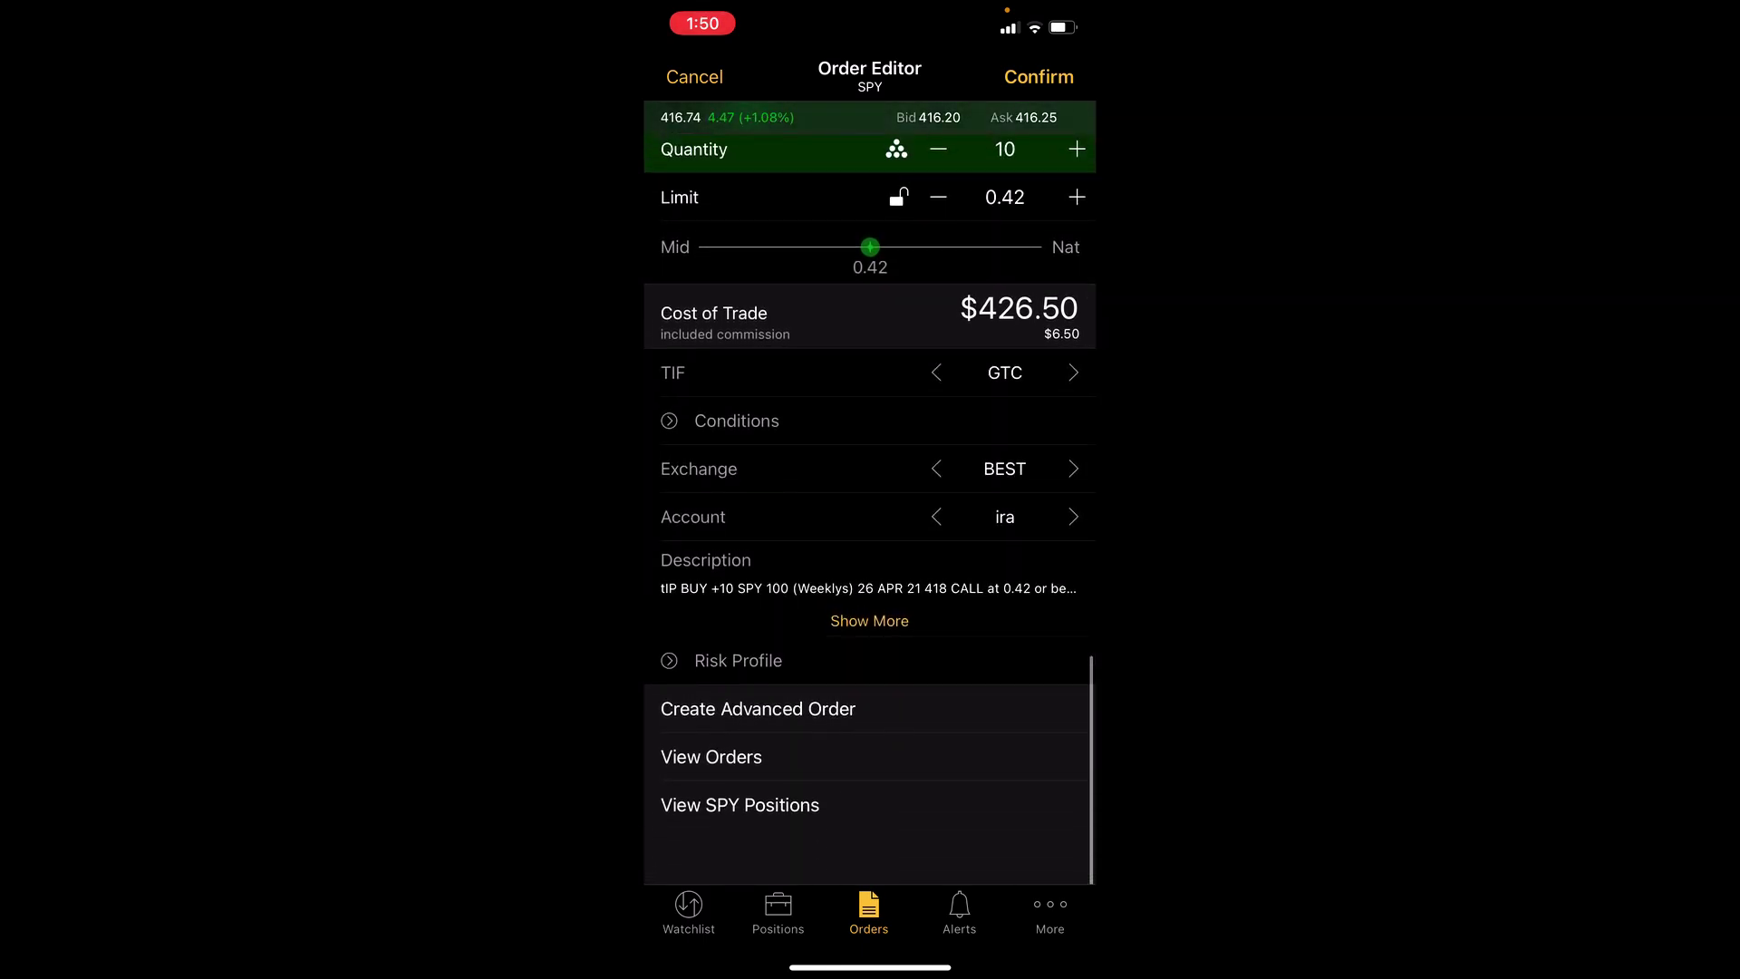
Add an OCO exit to the 418 call buy: sell 10 on a 0.21 stop.
left_click(758, 709)
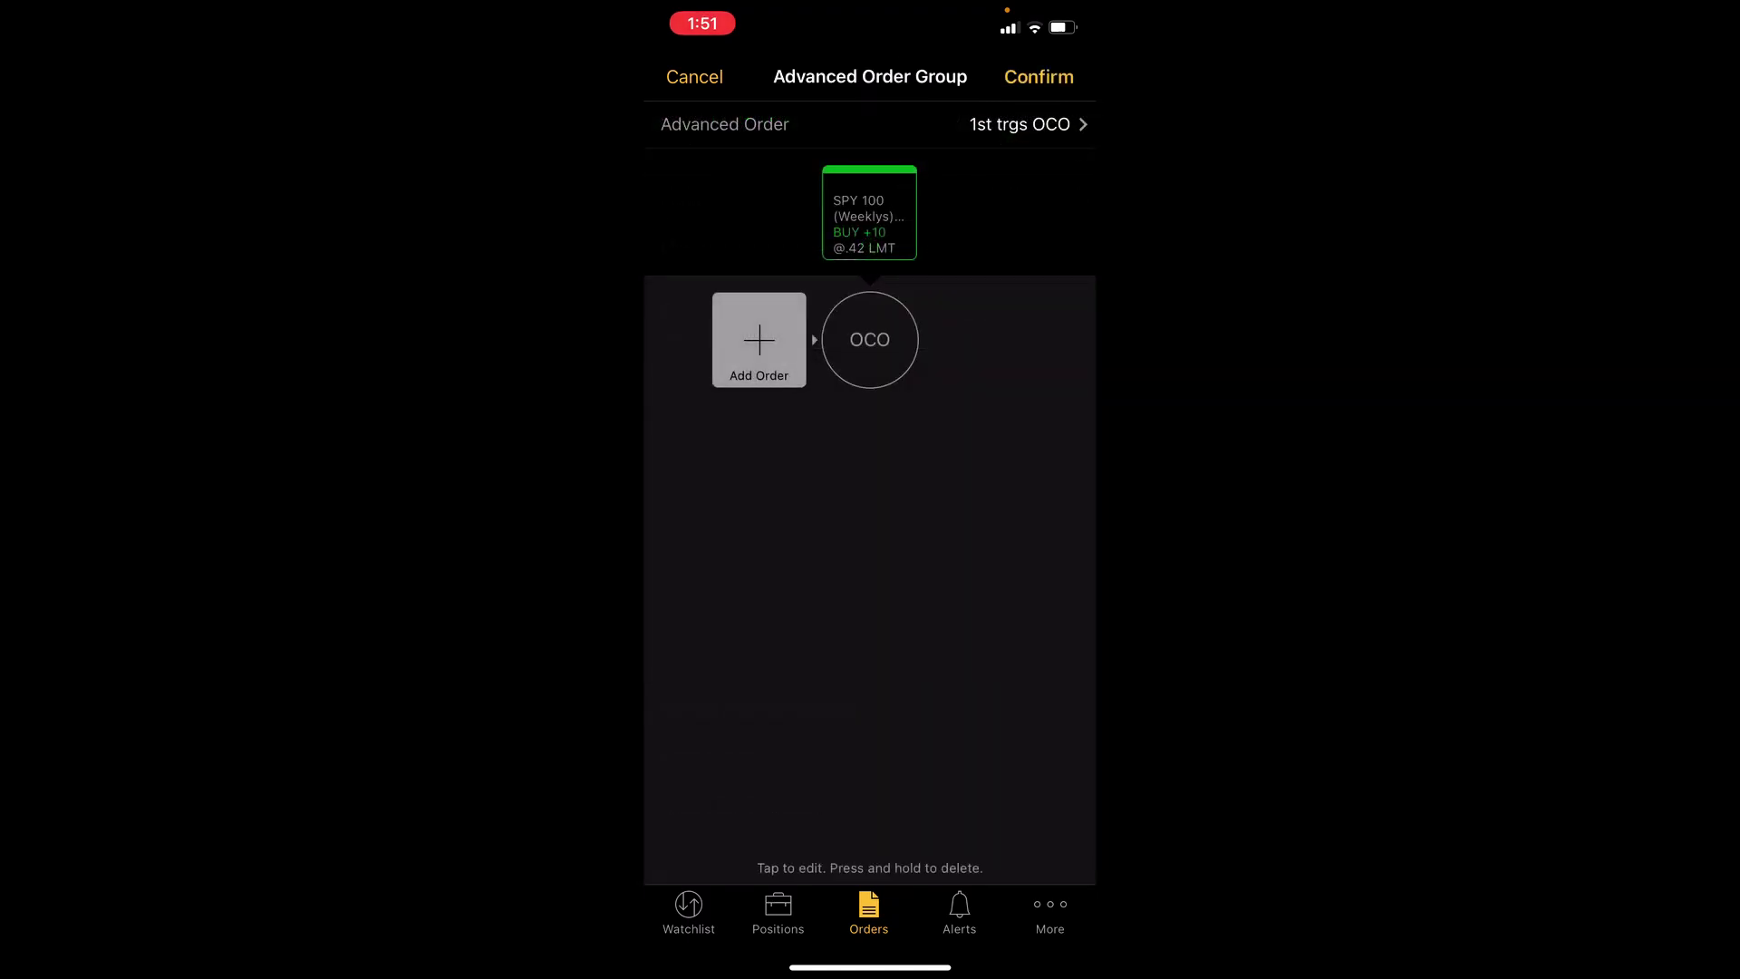
left_click(759, 340)
left_click(758, 382)
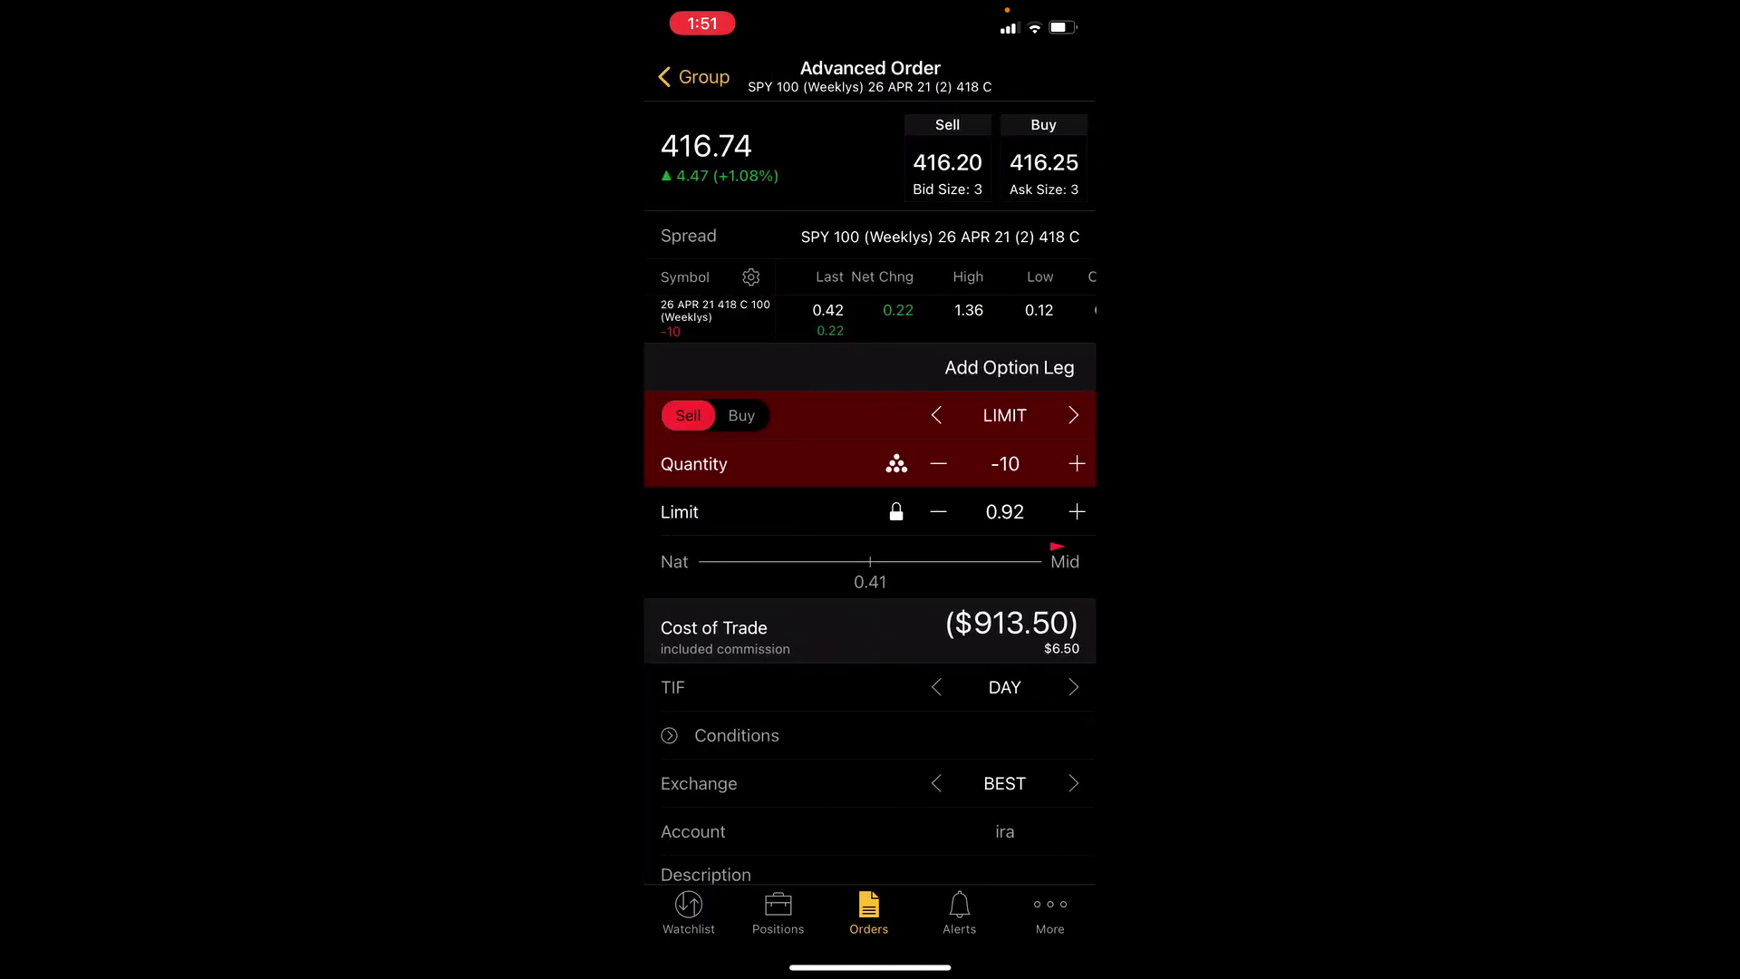
left_click(1073, 415)
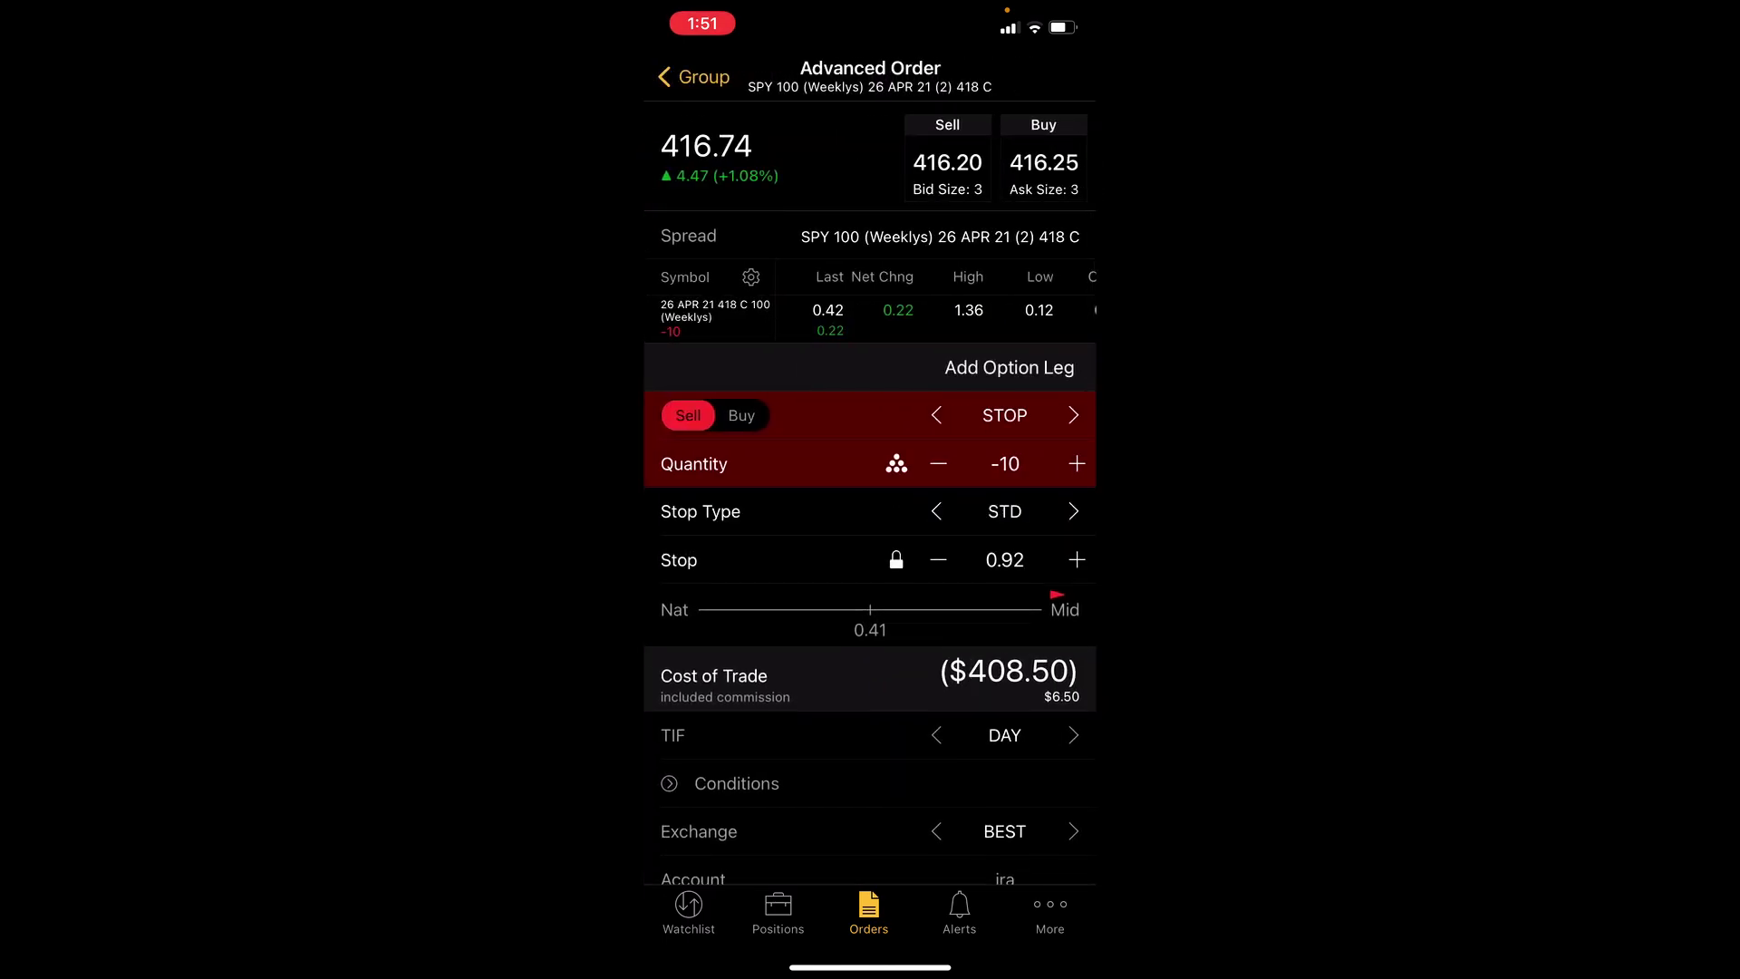
left_click(1004, 560)
key("BackSpace")
key("BackSpace")
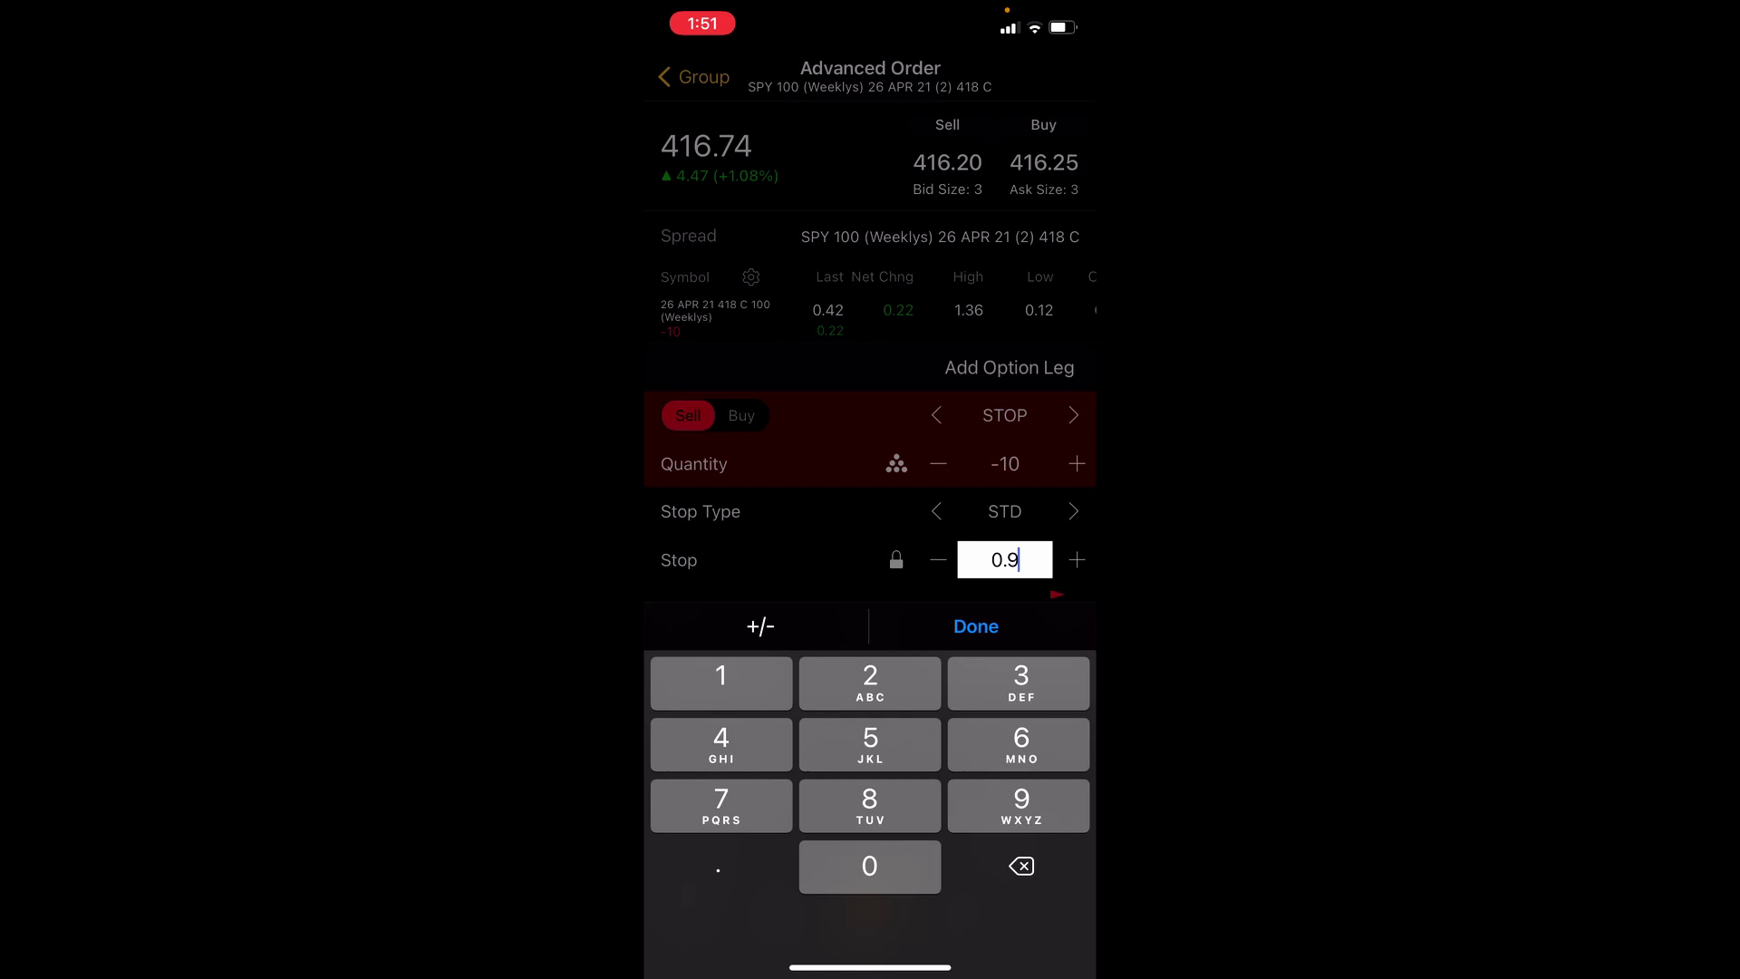
type("21")
left_click(976, 626)
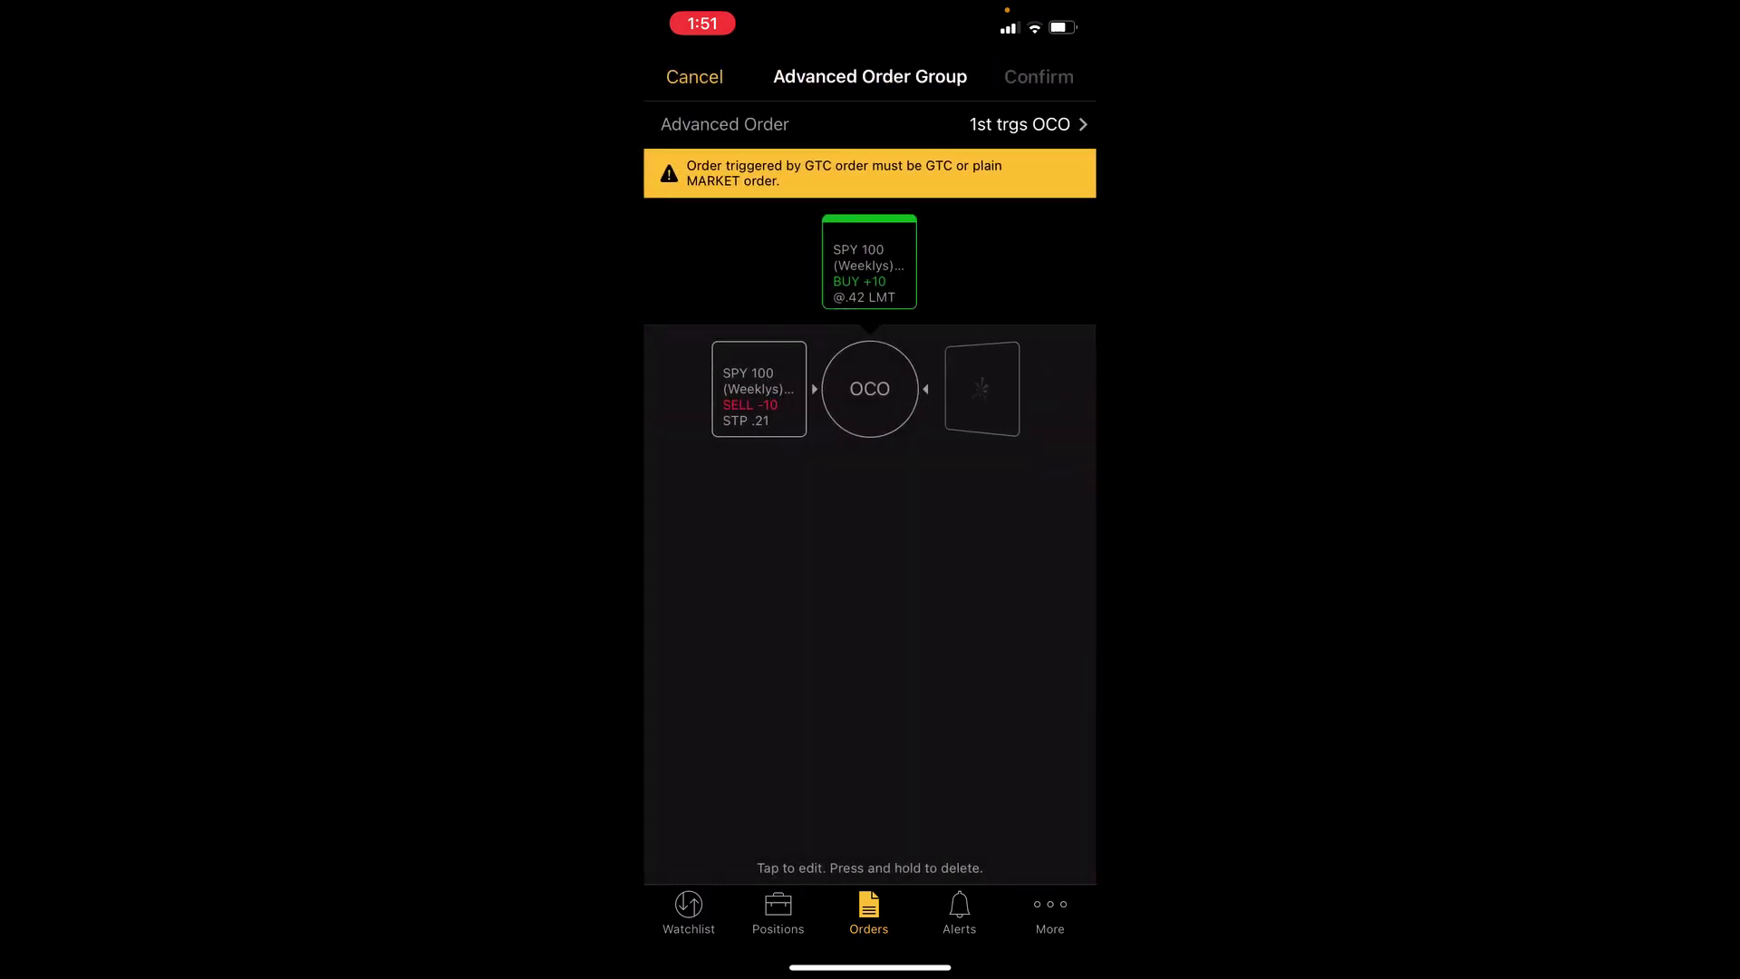
Change the sell-10 limit exit to a 0.84 limit price, good till cancelled.
left_click(981, 500)
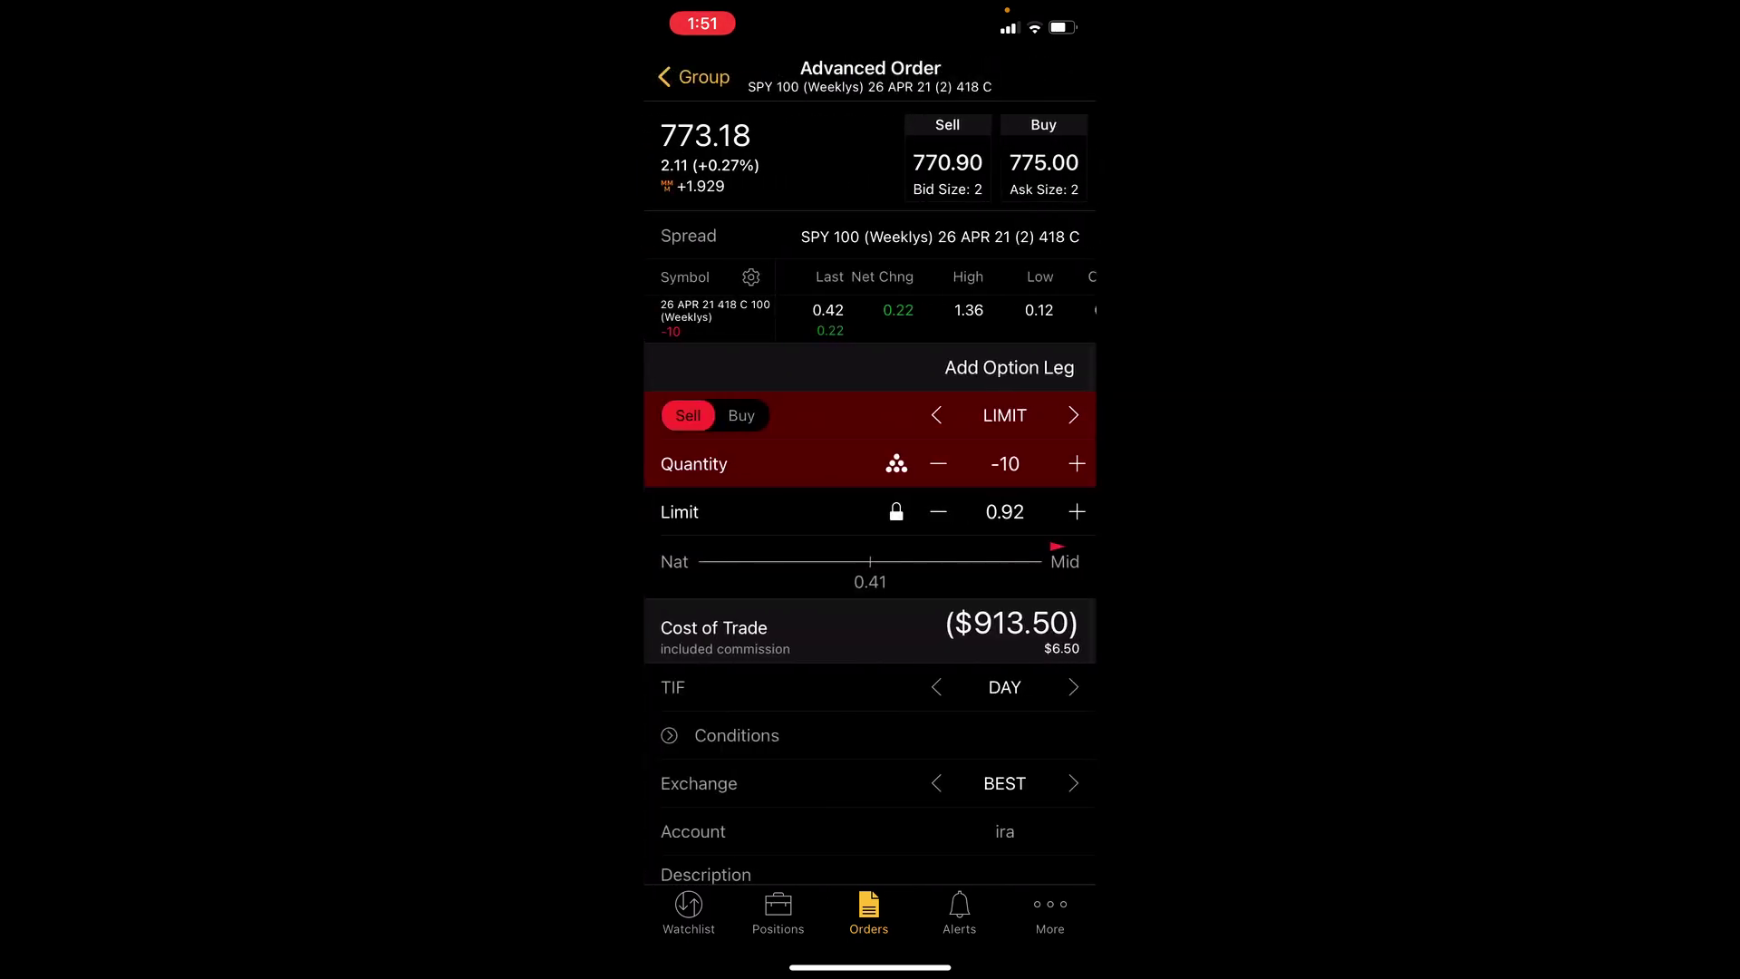
left_click(1005, 511)
key("BackSpace")
key("BackSpace")
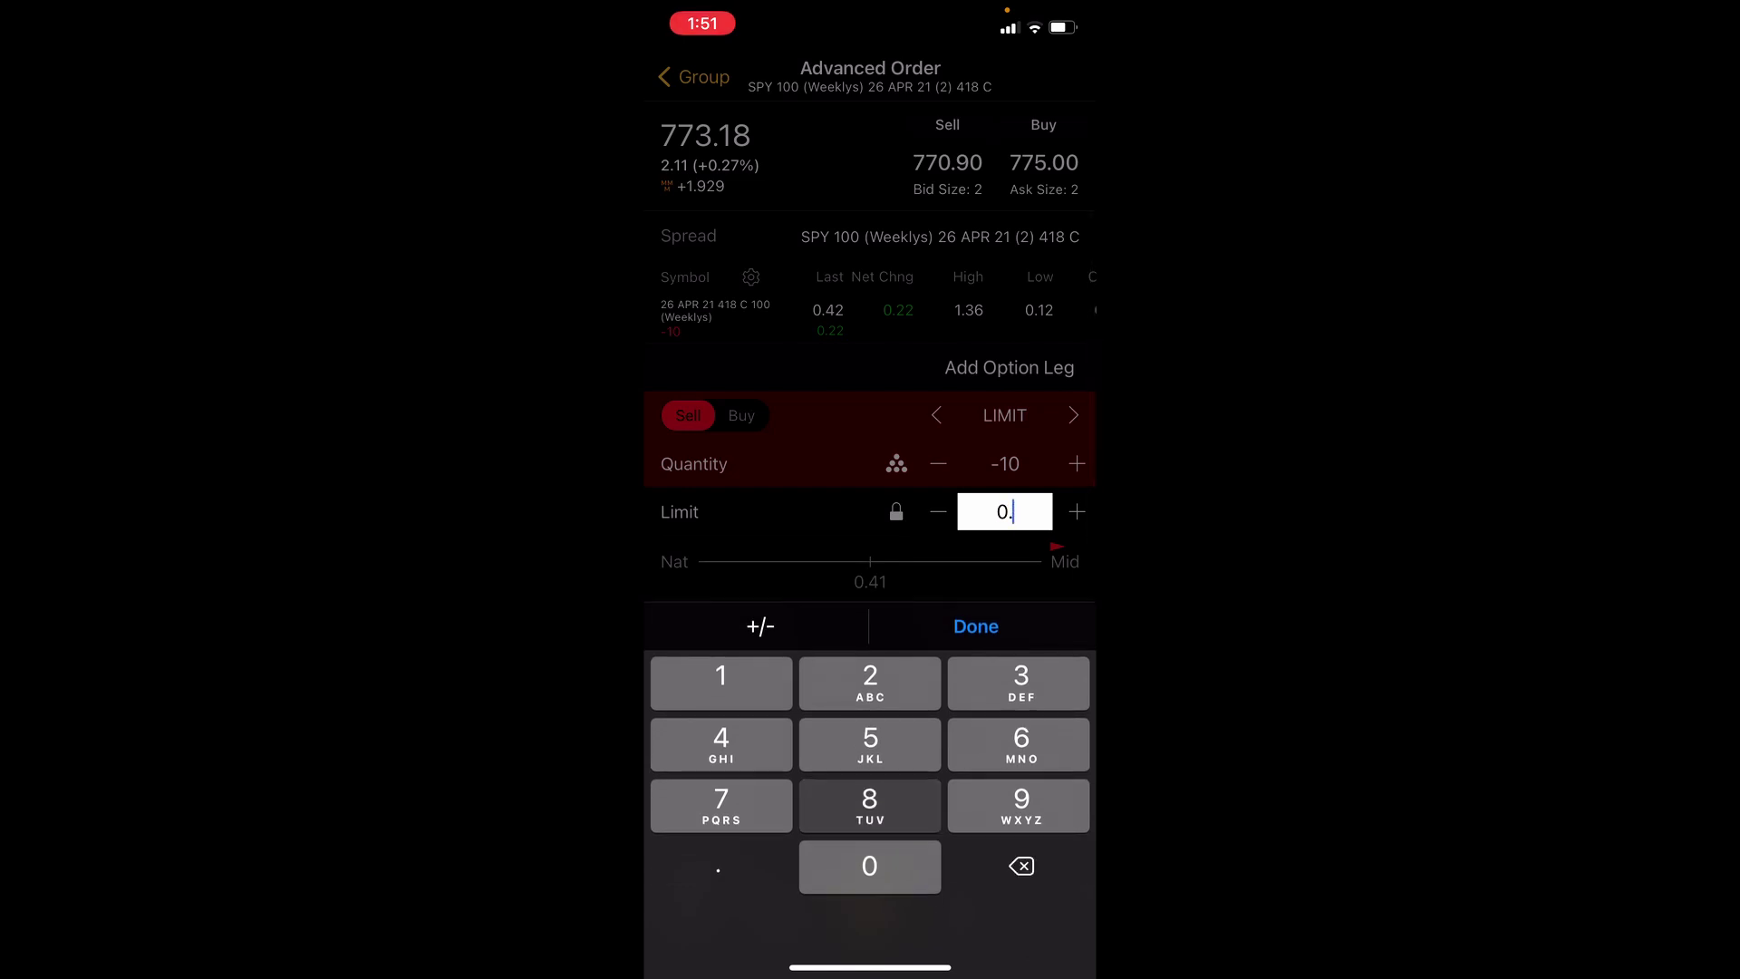
type("84")
left_click(976, 626)
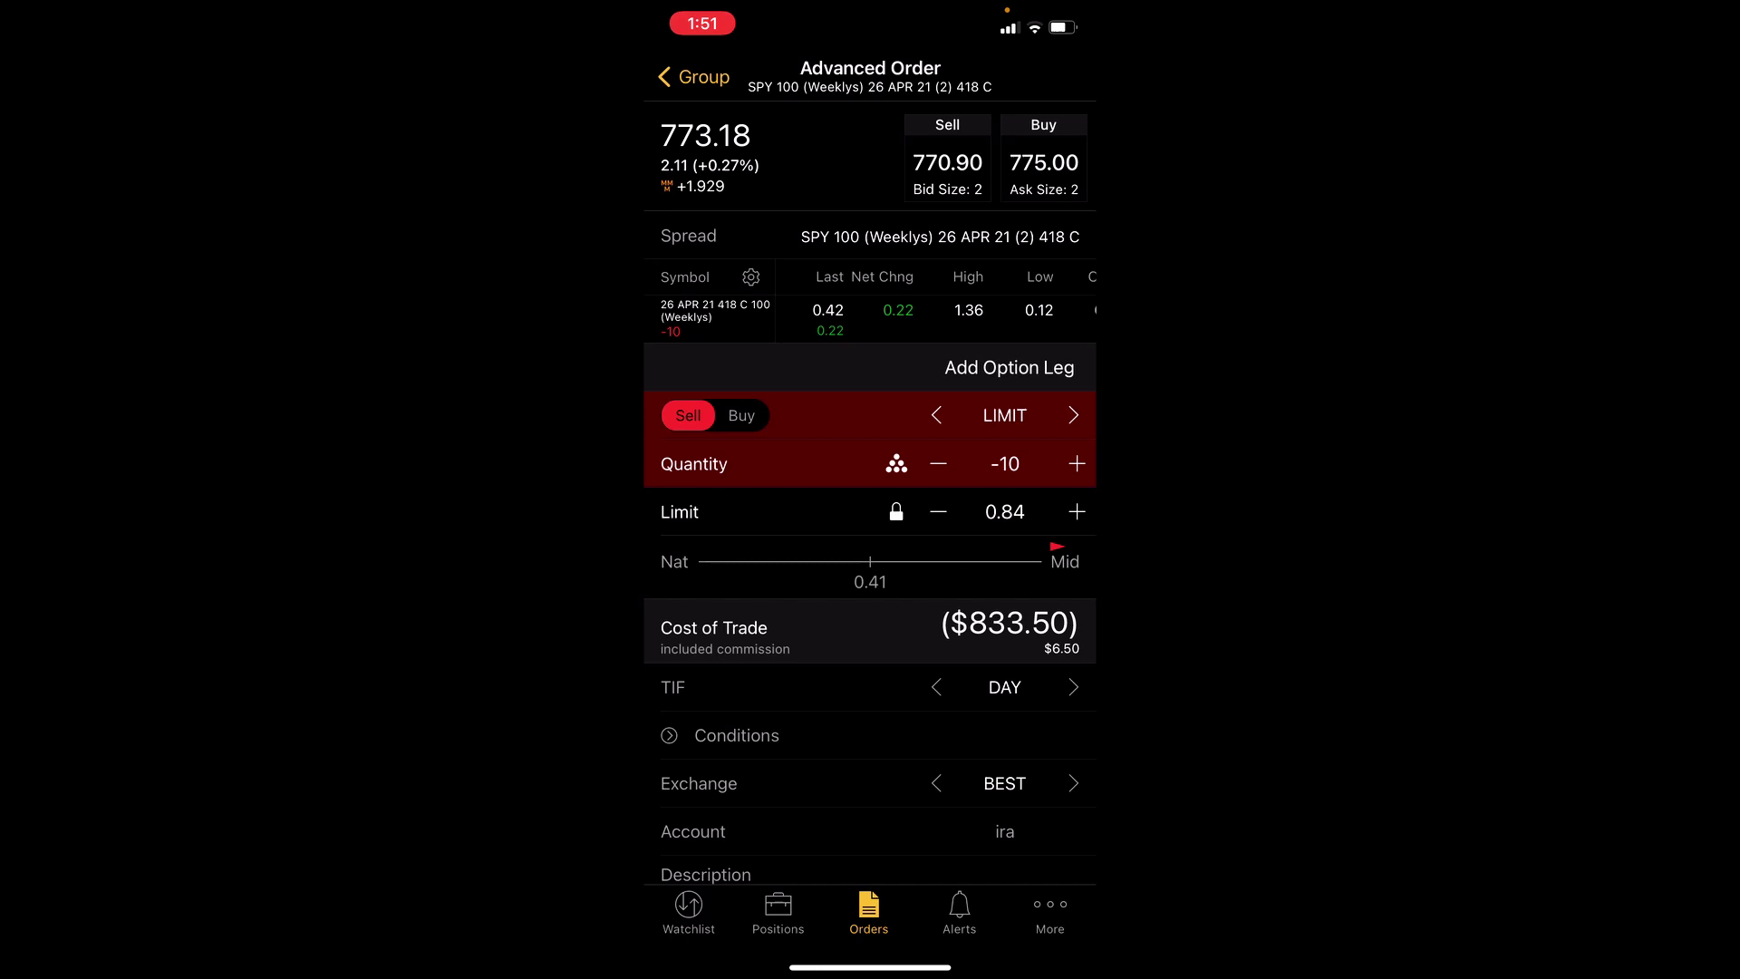
scroll(870, 543, "down", 1)
left_click(1073, 687)
Make the 0.21 stop exit good till cancelled and recheck the buy trigger order.
left_click(693, 77)
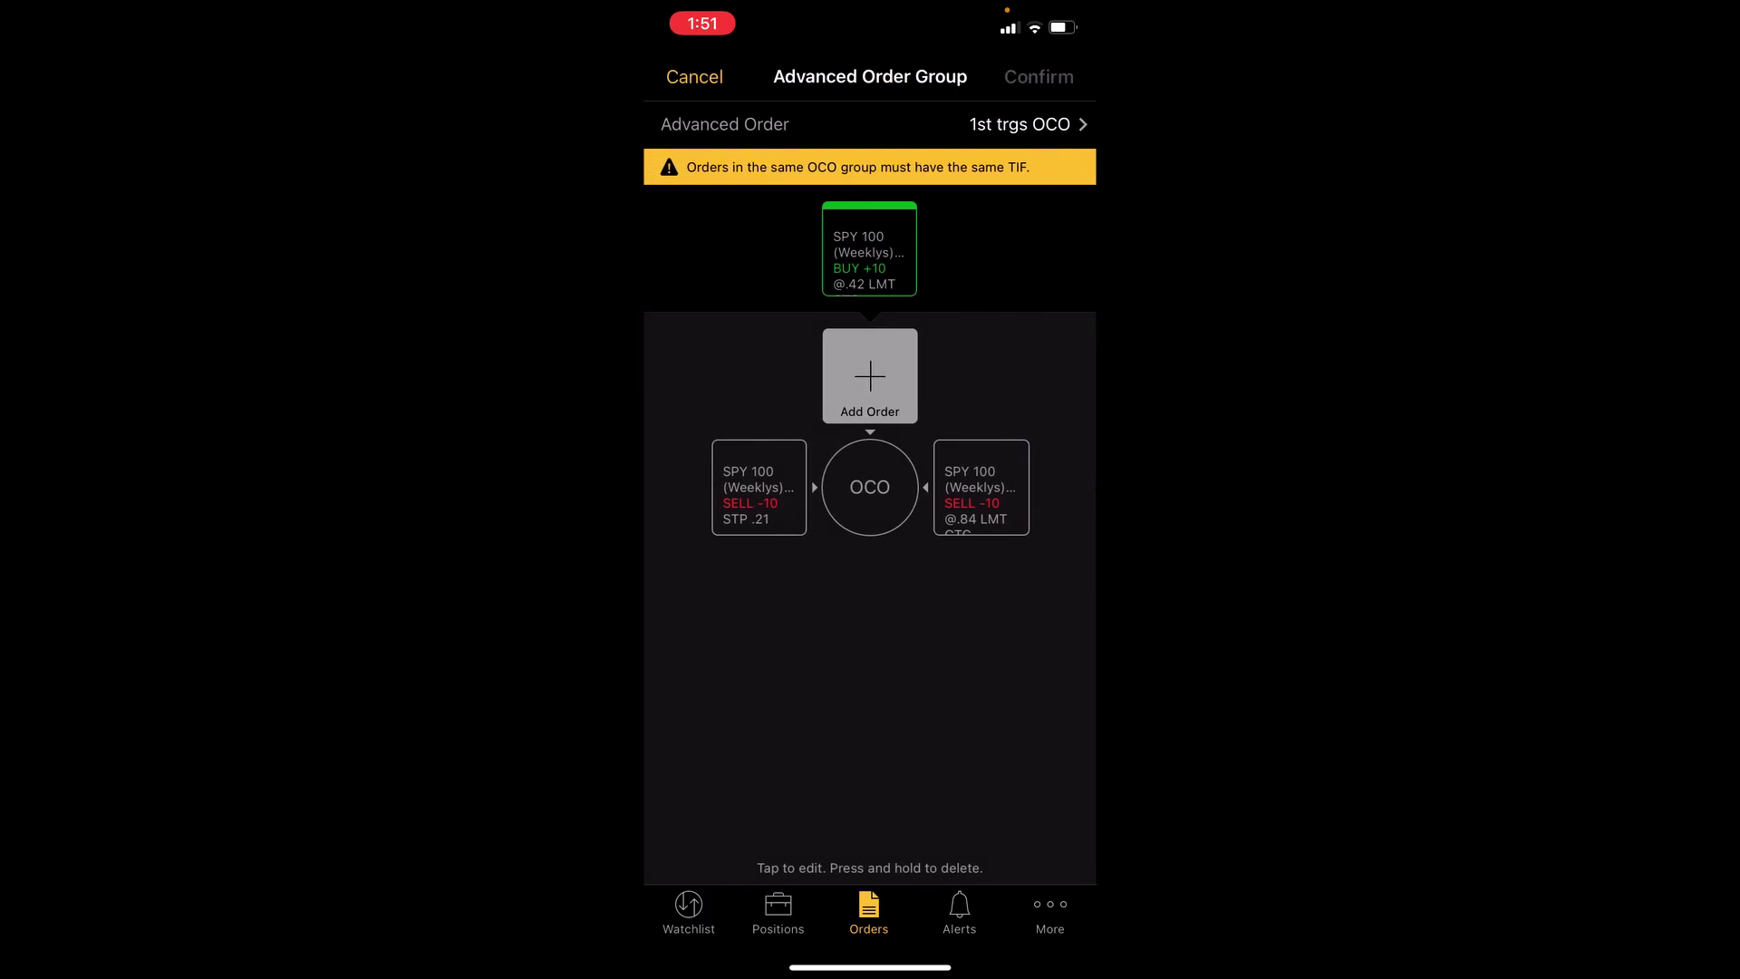
left_click(765, 489)
left_click(1073, 735)
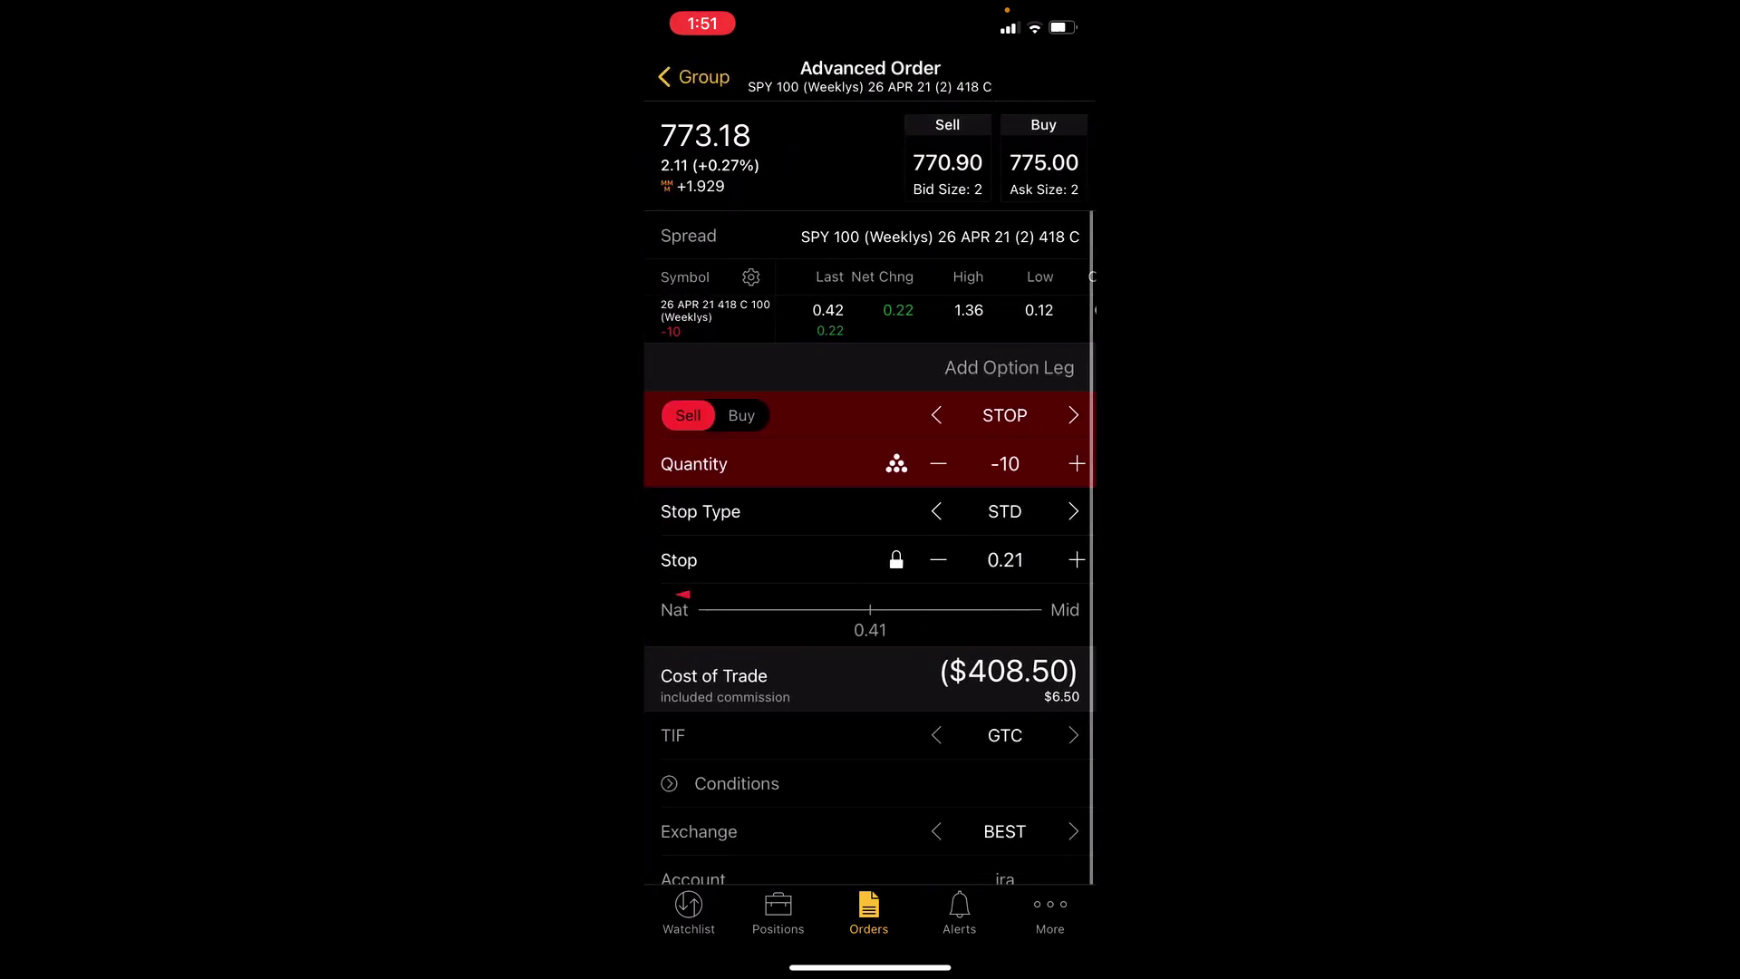
left_click(694, 77)
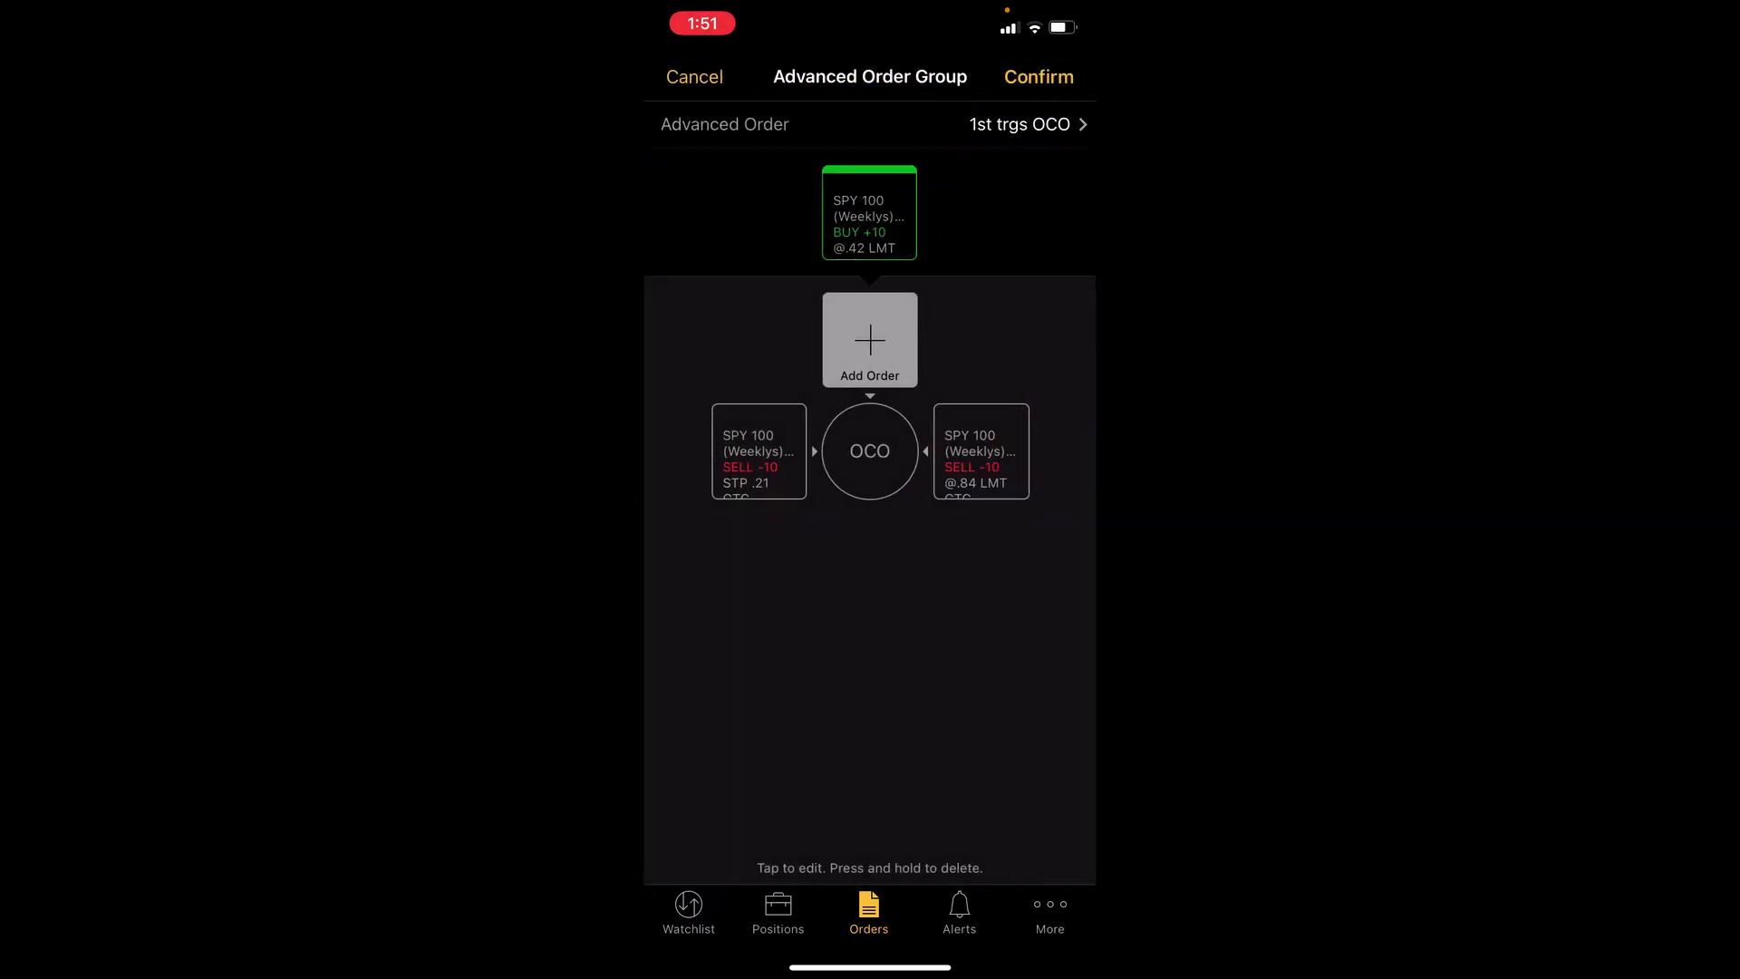
left_click(869, 213)
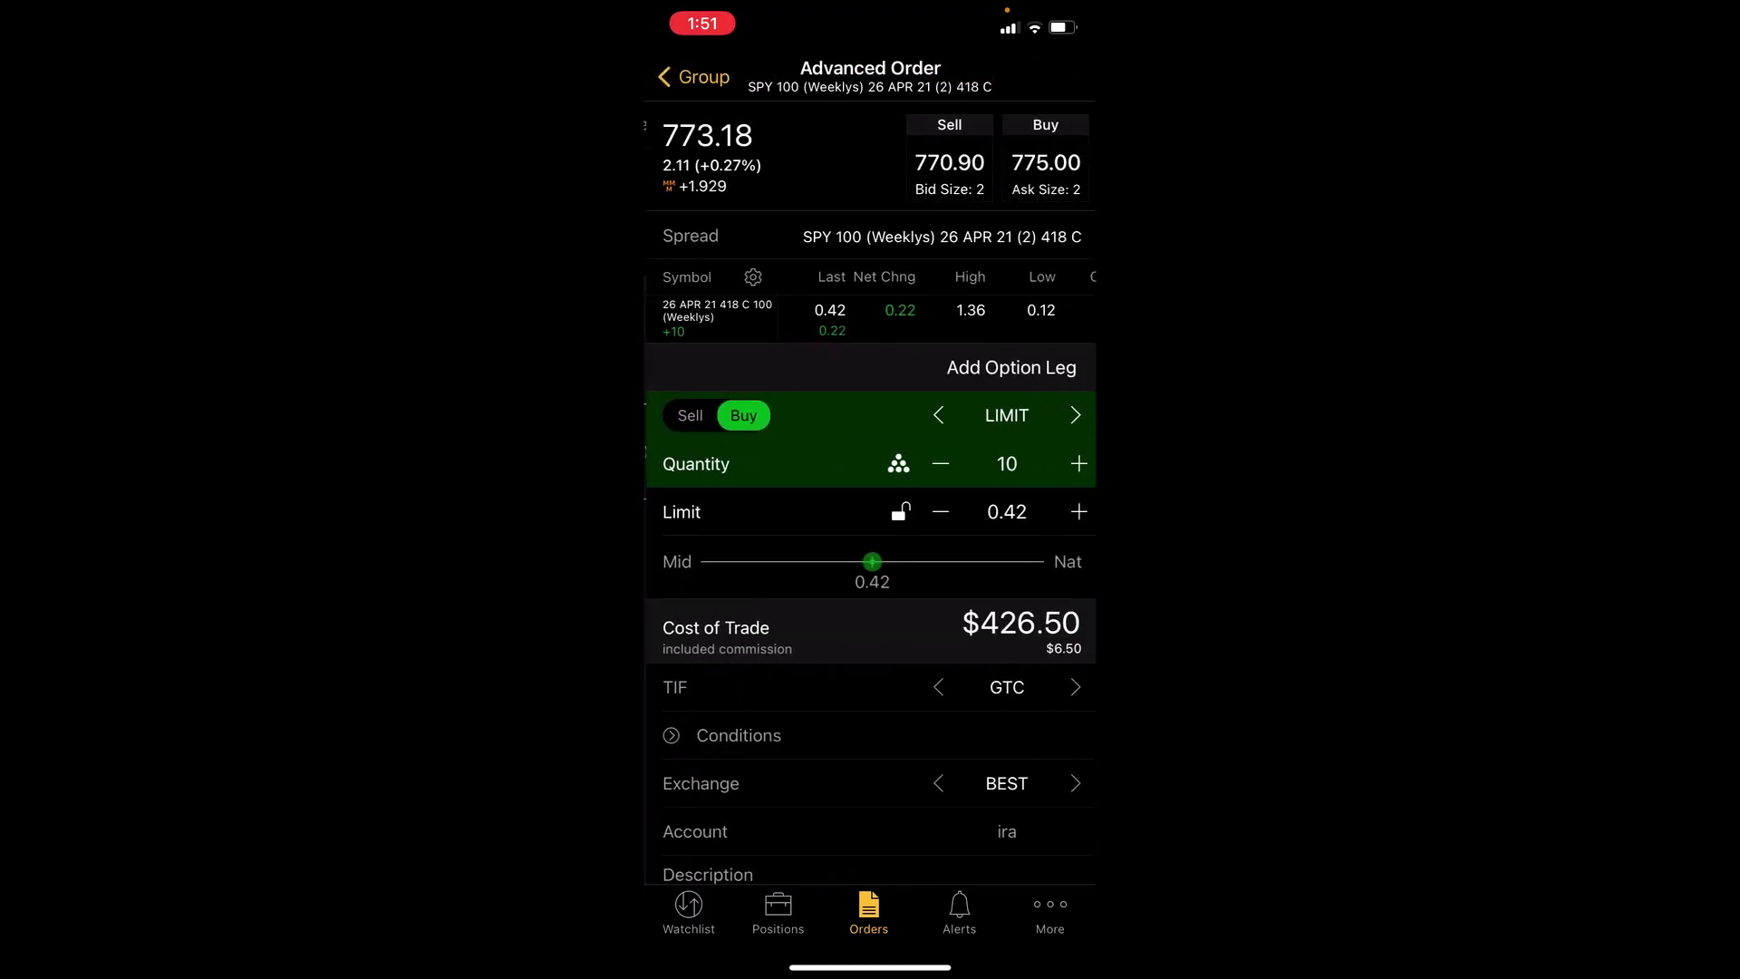
left_click(693, 77)
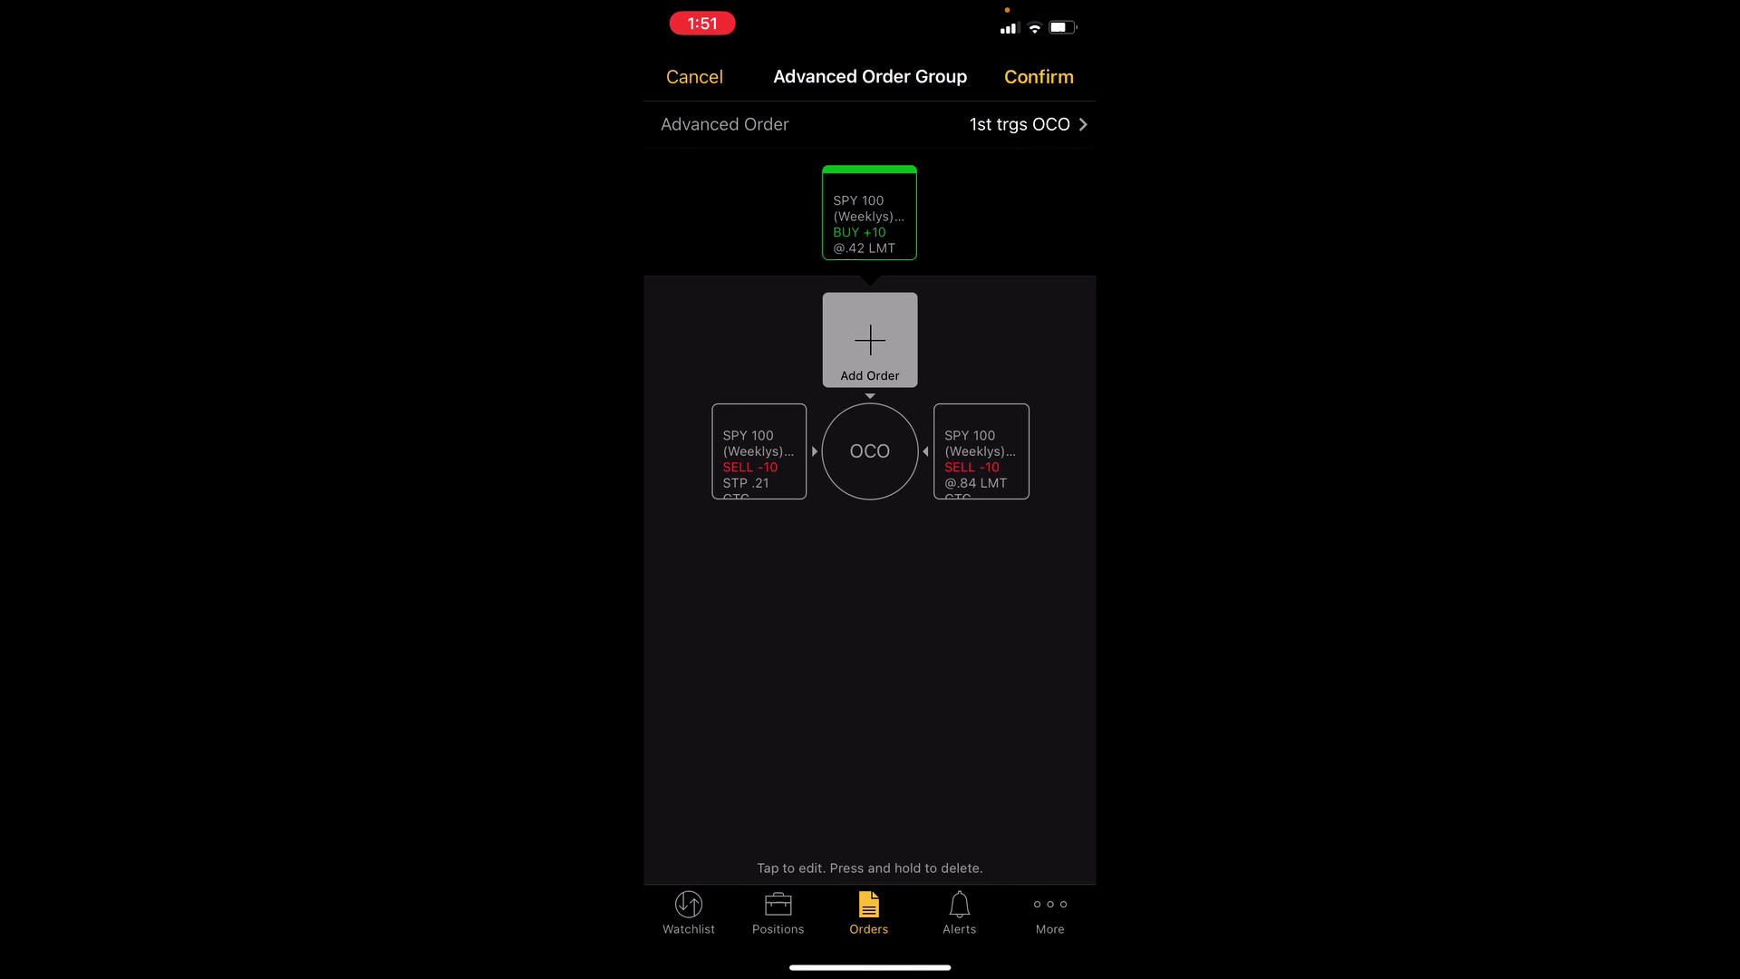
Bring up the trade confirmation for the 418 call trigger and both GTC OCO exits.
left_click(1038, 77)
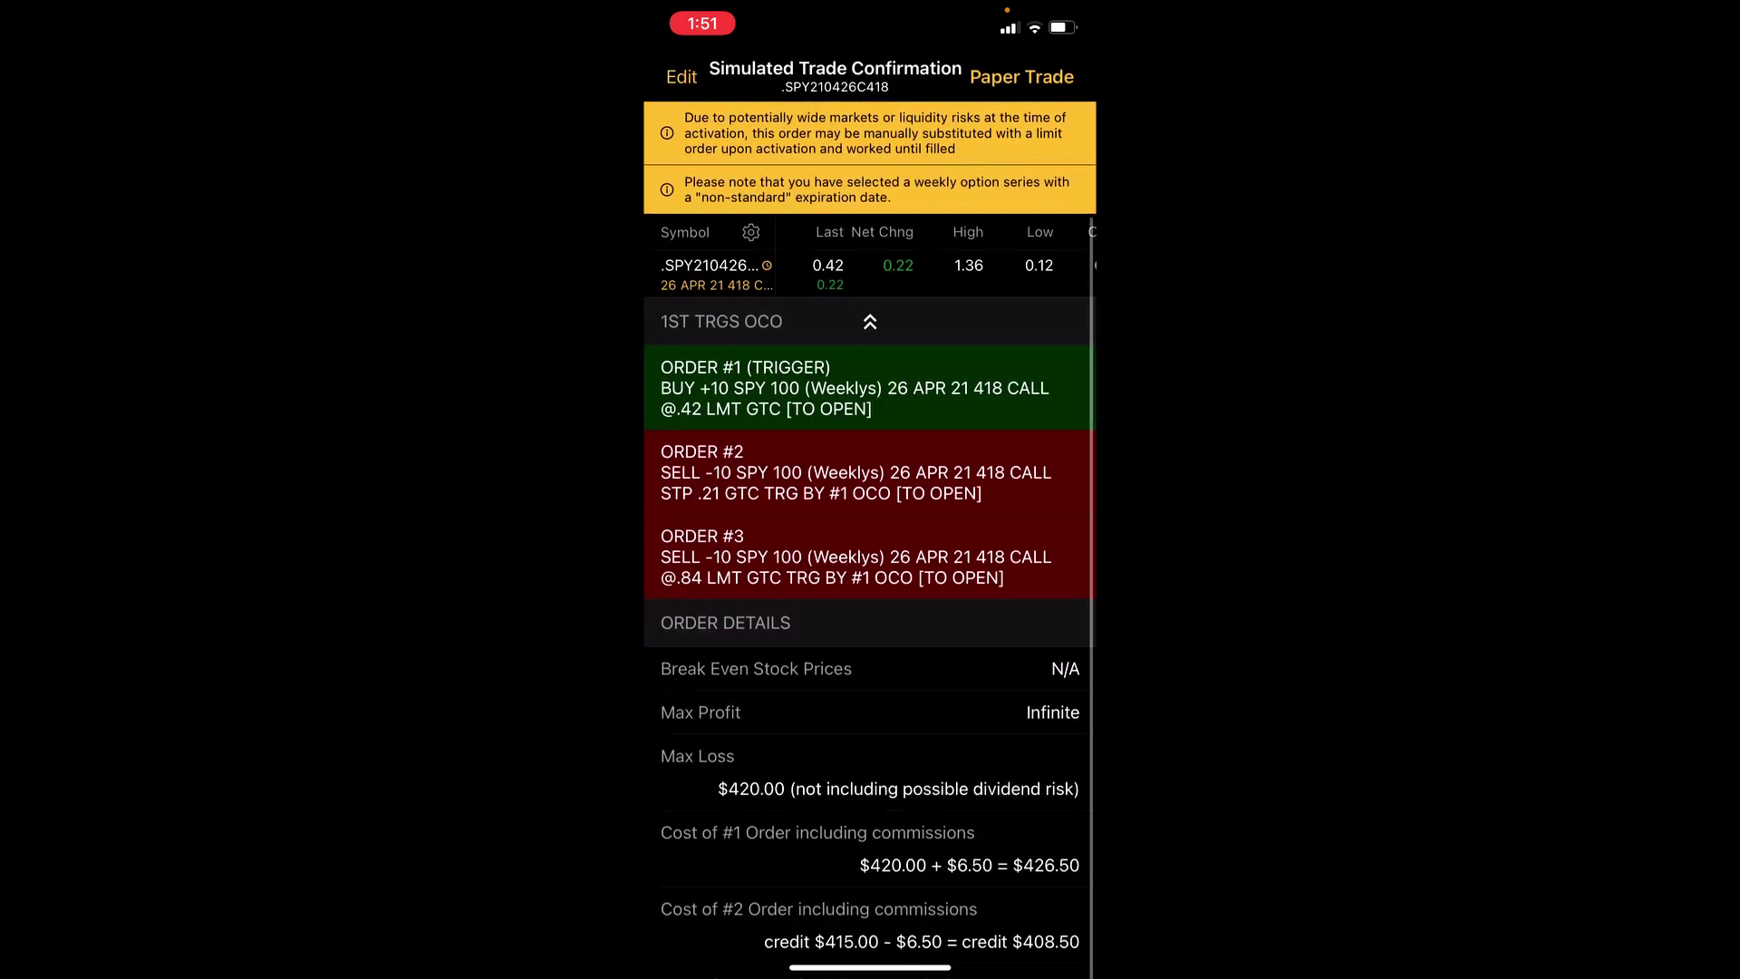